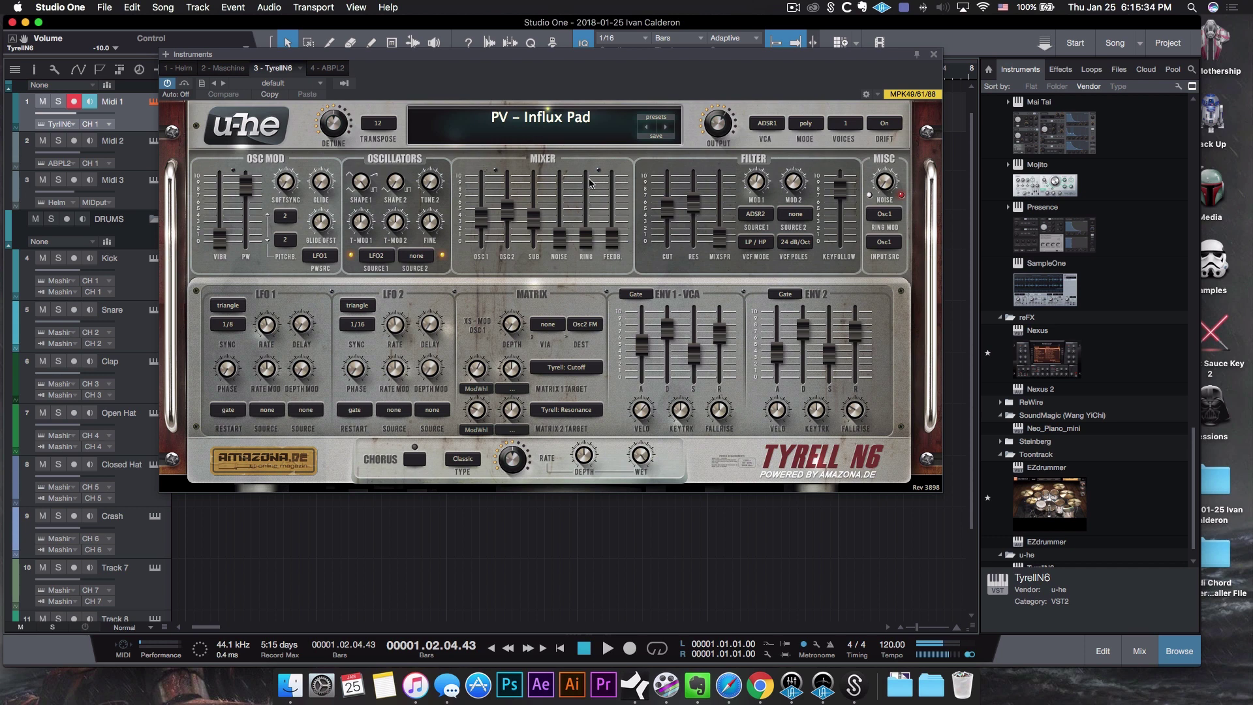
Look over the TyrellN6 preset list and advance the synth's preset one by one from Influx Pad to PV - WurlyEP
{"action": "left_click", "coordinate": [576, 131]}
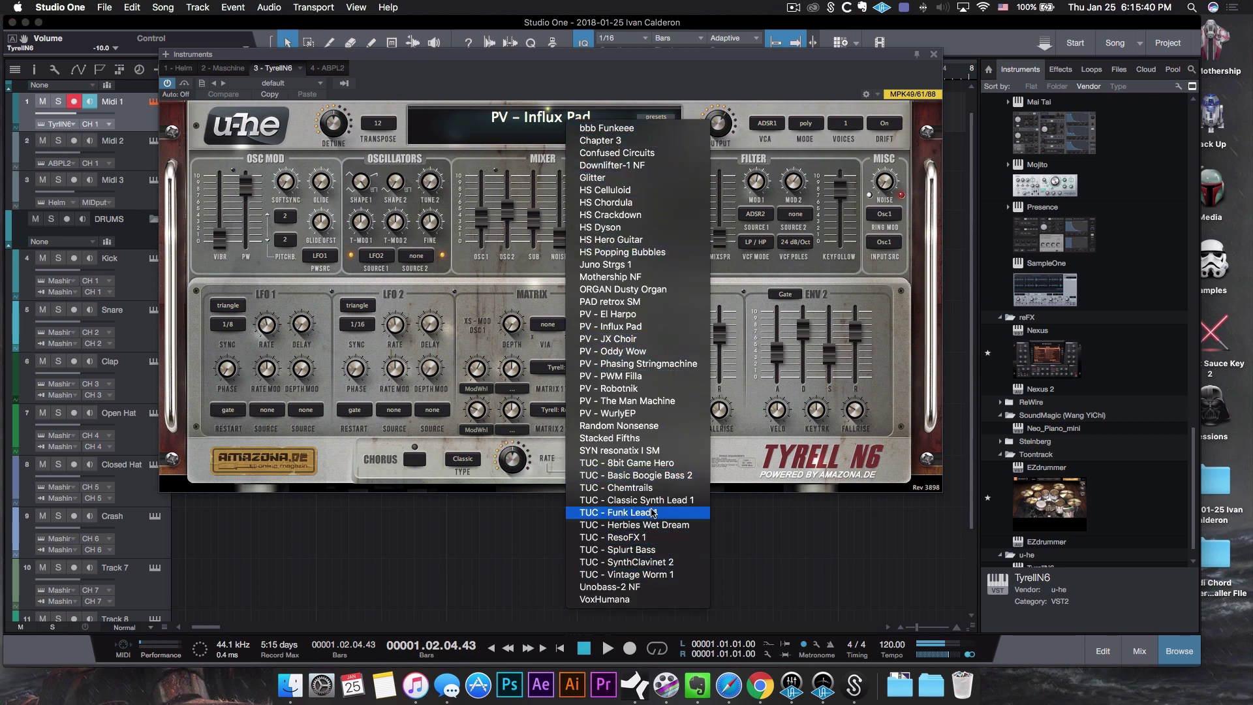
{"action": "left_click", "coordinate": [693, 93]}
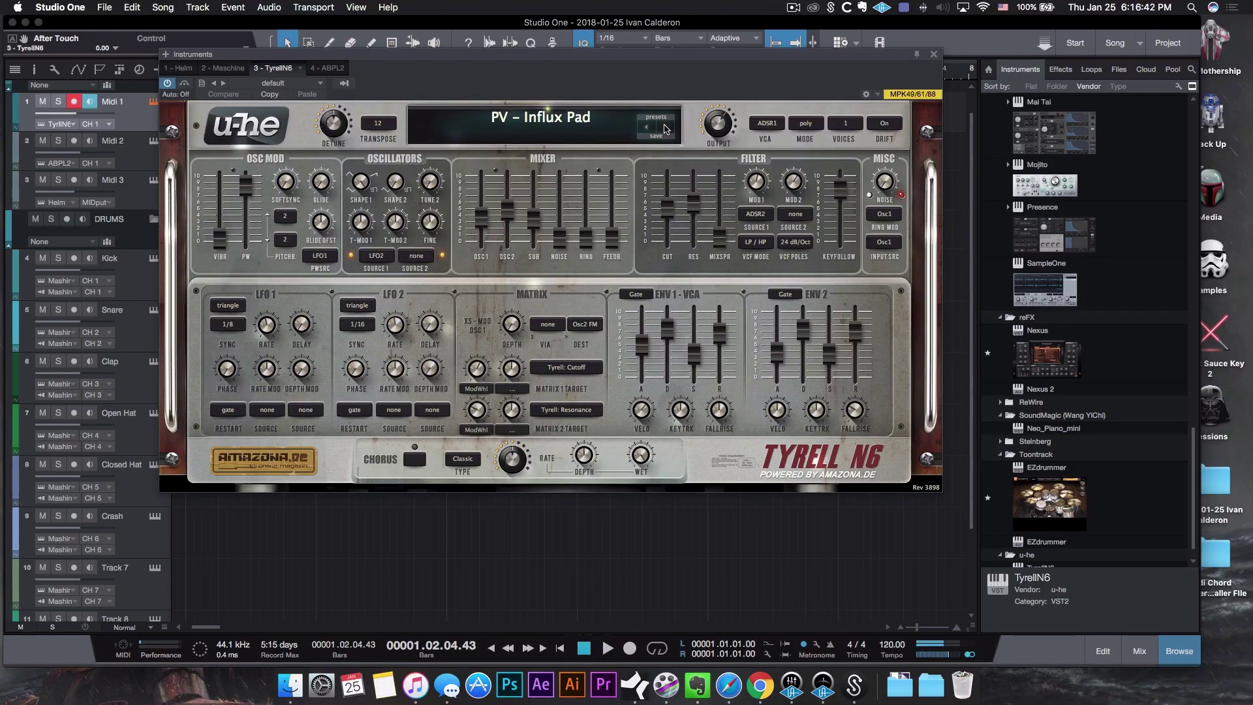
{"action": "left_click", "coordinate": [666, 128]}
{"action": "left_click", "coordinate": [665, 127]}
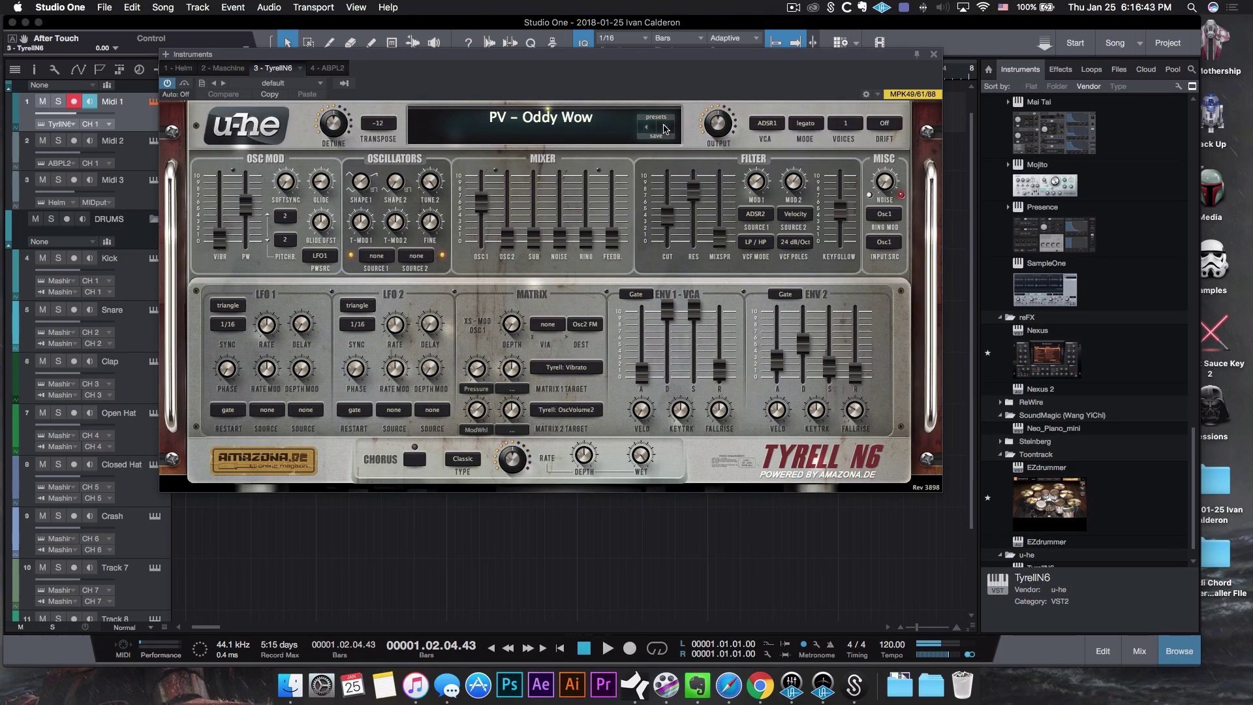
{"action": "left_click", "coordinate": [667, 127]}
{"action": "left_click", "coordinate": [672, 128]}
{"action": "left_click", "coordinate": [672, 127]}
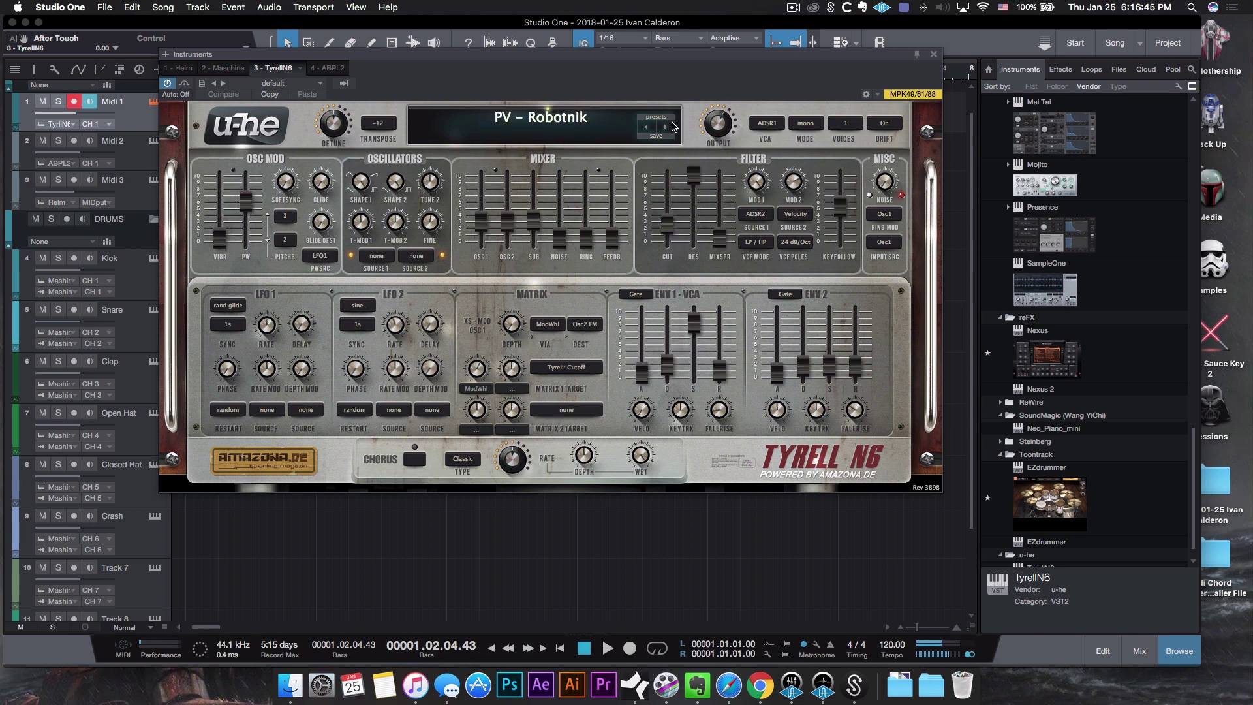
{"action": "left_click", "coordinate": [673, 126]}
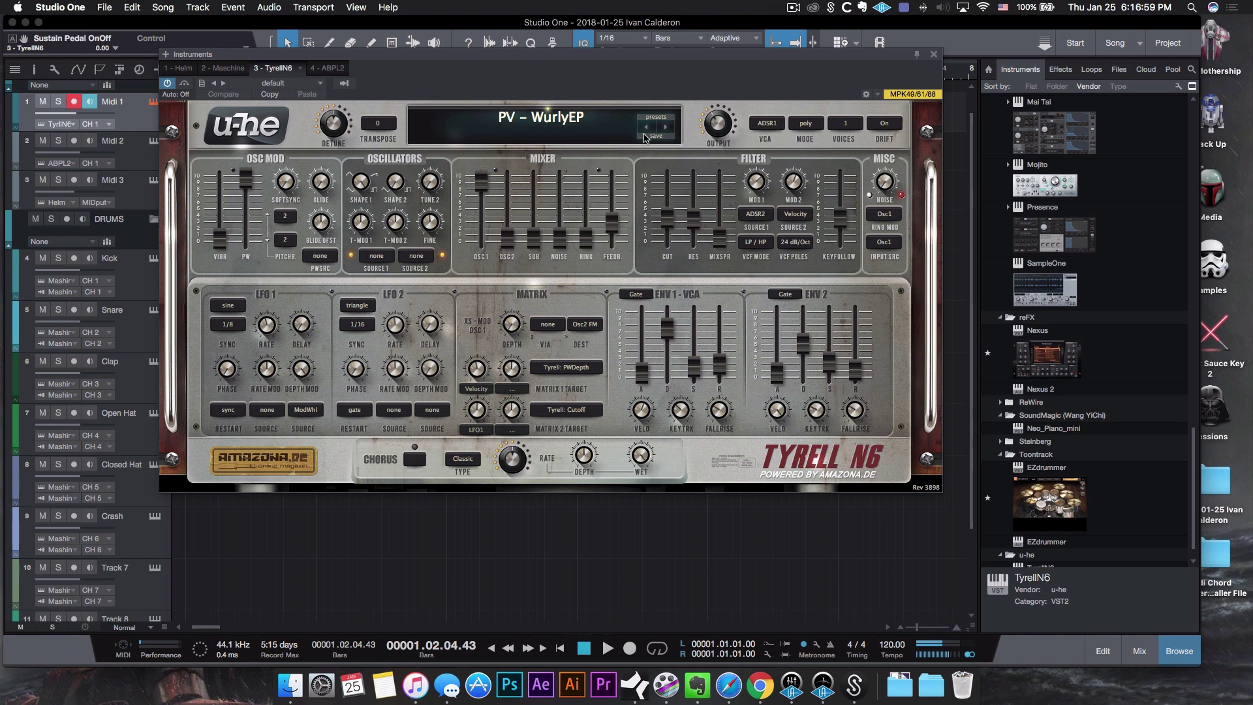
{"action": "left_click", "coordinate": [590, 136]}
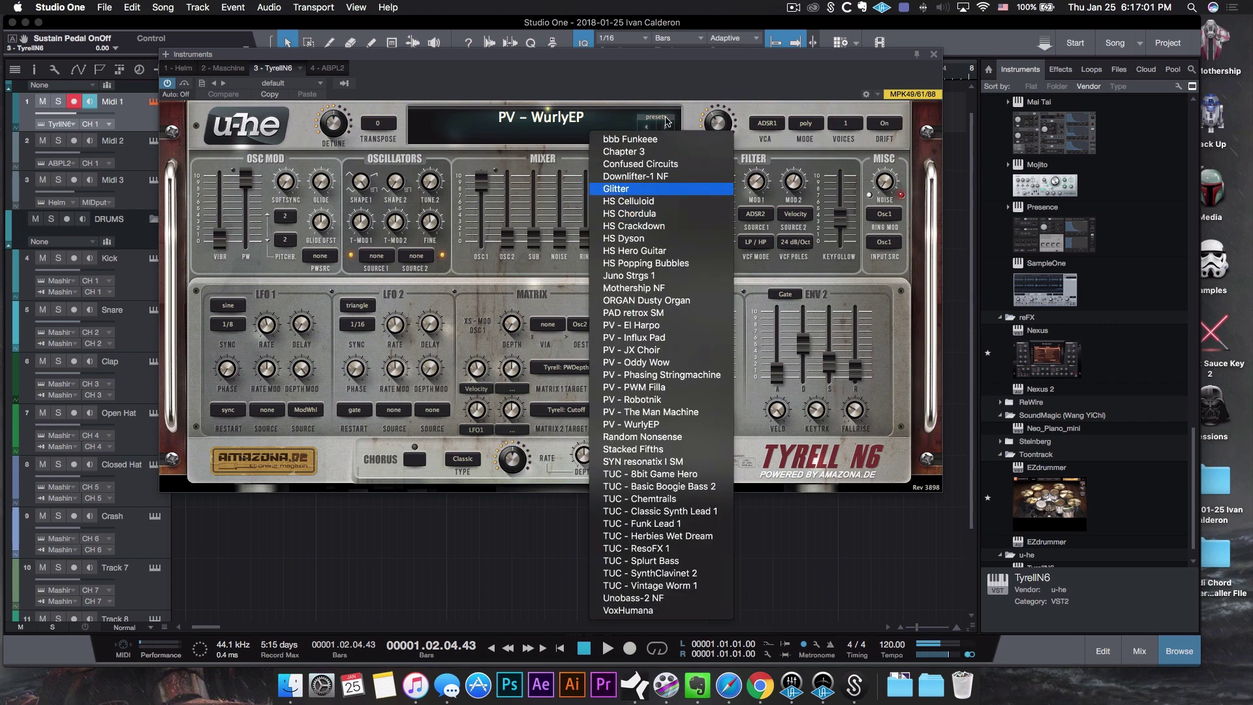
{"action": "left_click", "coordinate": [710, 83]}
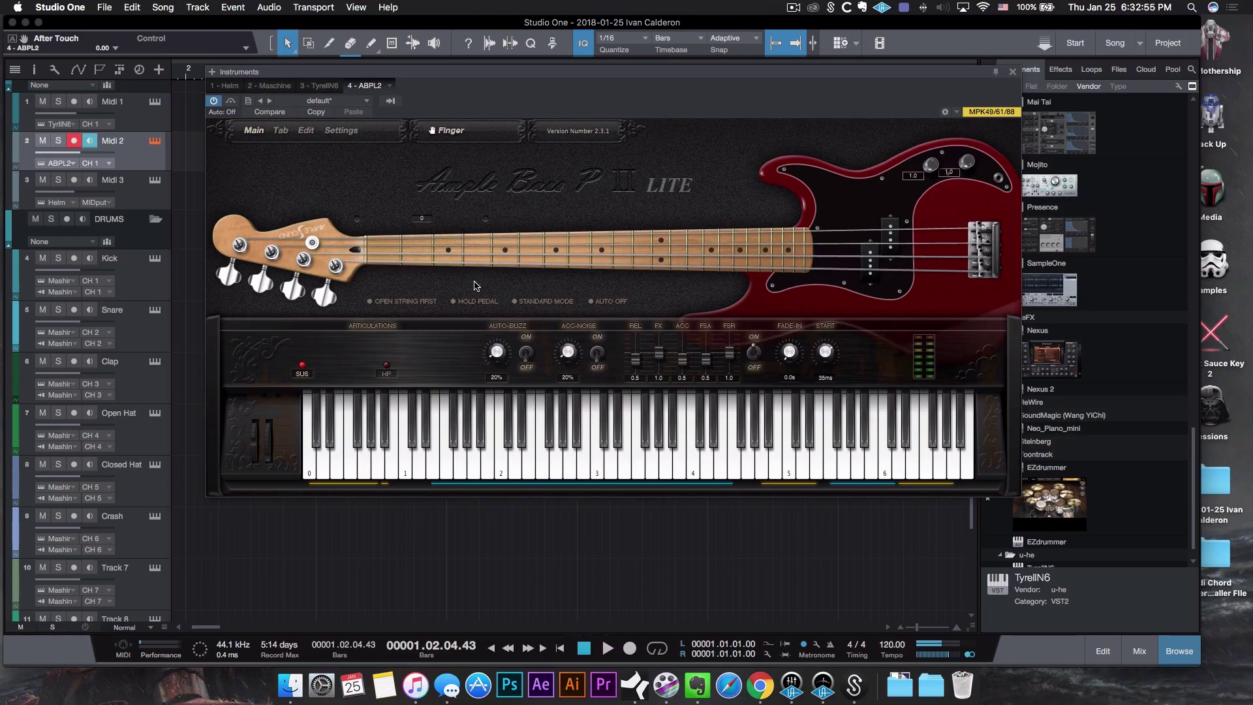
Try out the auto, play mode and Hold Pedal toggles on the Ample Bass P Lite, leaving Hold Pedal off
{"action": "left_click", "coordinate": [610, 301]}
{"action": "left_click", "coordinate": [614, 302]}
{"action": "left_click", "coordinate": [617, 304]}
{"action": "left_click", "coordinate": [612, 303]}
{"action": "left_click", "coordinate": [552, 305]}
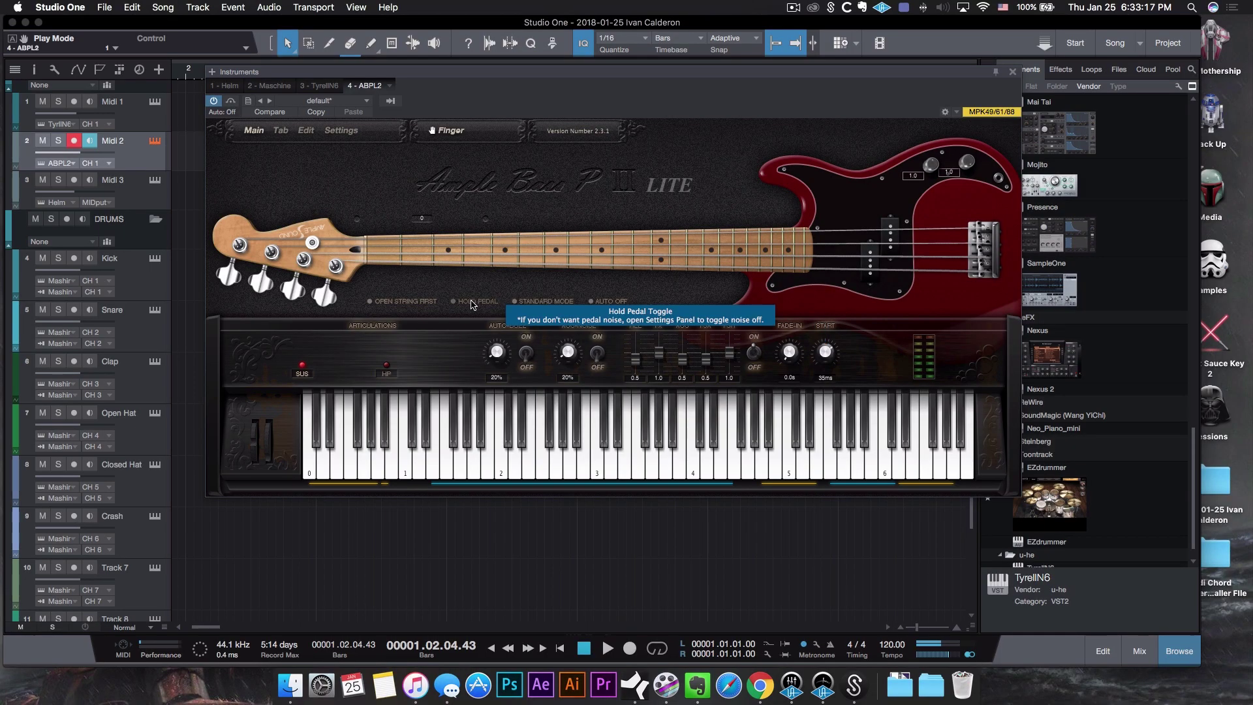
{"action": "left_click", "coordinate": [472, 302]}
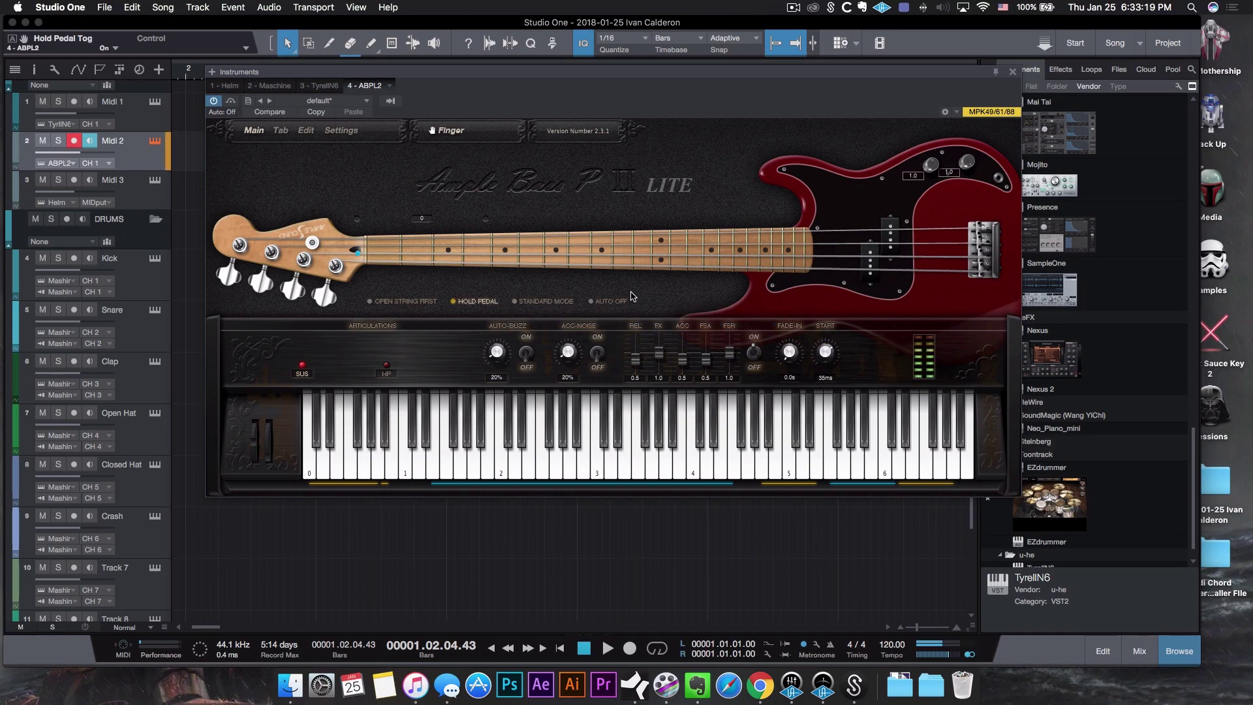
{"action": "left_click", "coordinate": [491, 302]}
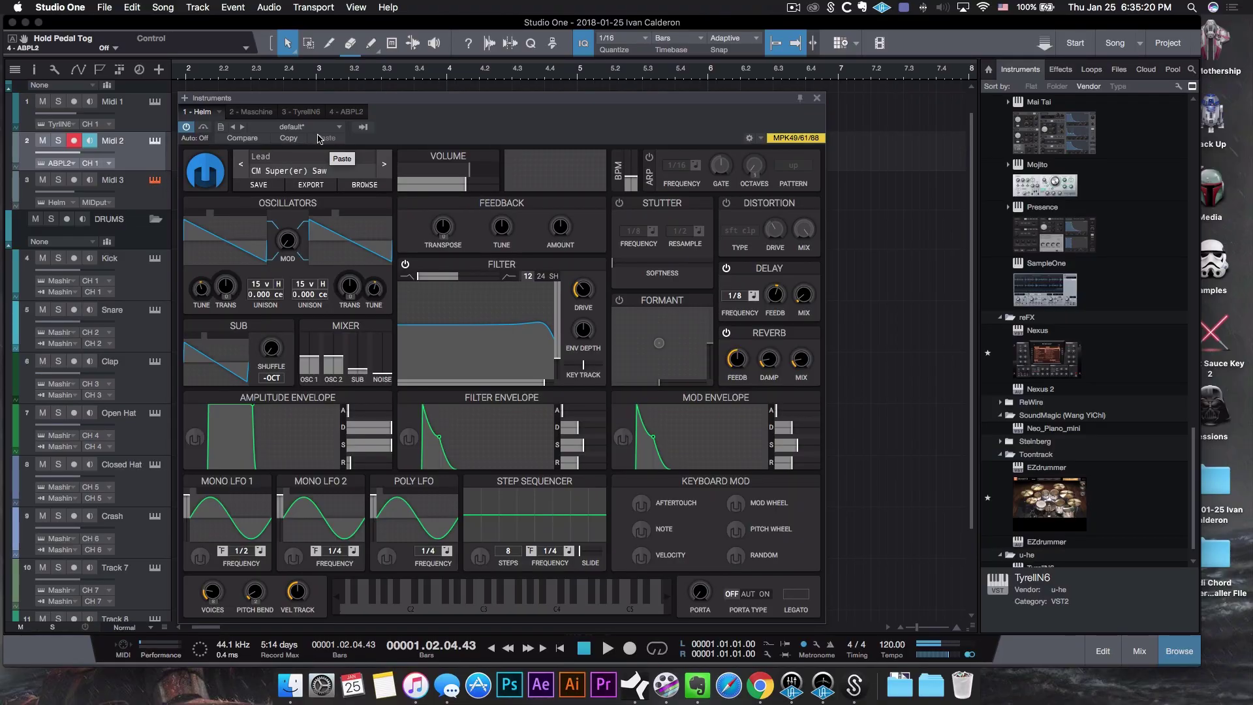
Browse the instrument list back up to the Note FX and Favorites entries and move the Helm window higher on the screen
{"action": "scroll", "coordinate": [1086, 291], "scroll_direction": "up", "scroll_amount": 10}
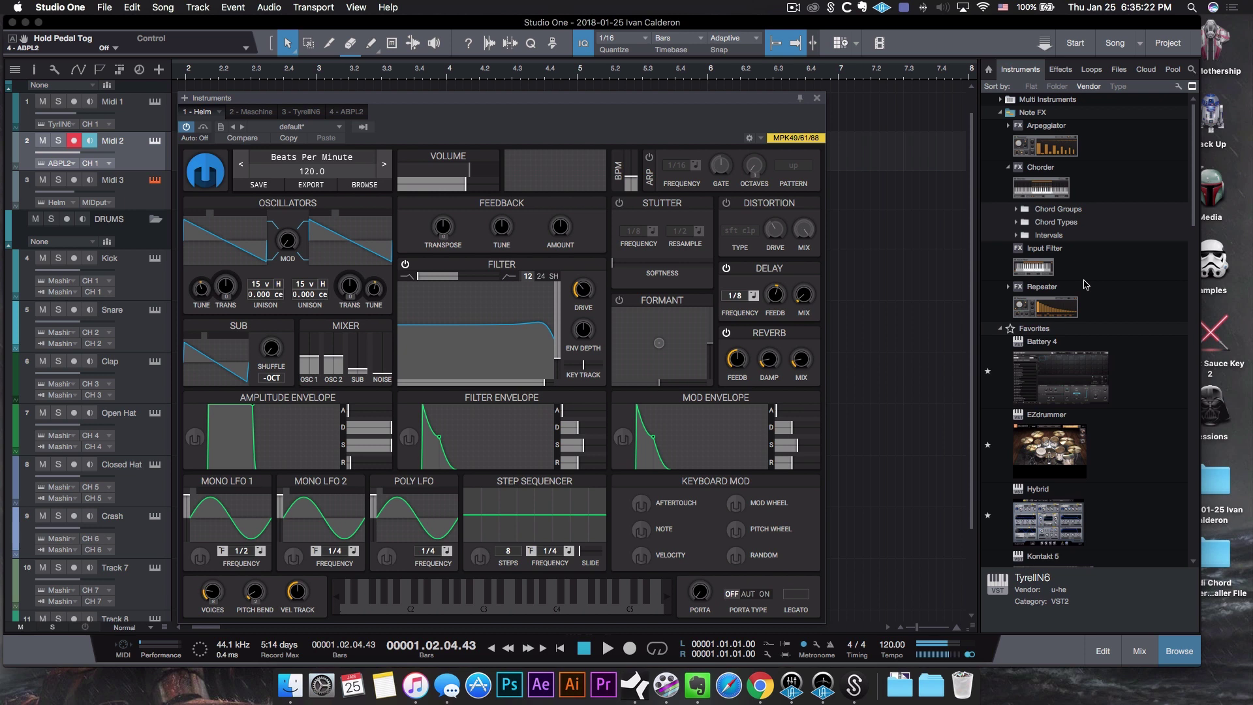
{"action": "scroll", "coordinate": [1085, 284], "scroll_direction": "down", "scroll_amount": 3}
{"action": "scroll", "coordinate": [1086, 285], "scroll_direction": "up", "scroll_amount": 3}
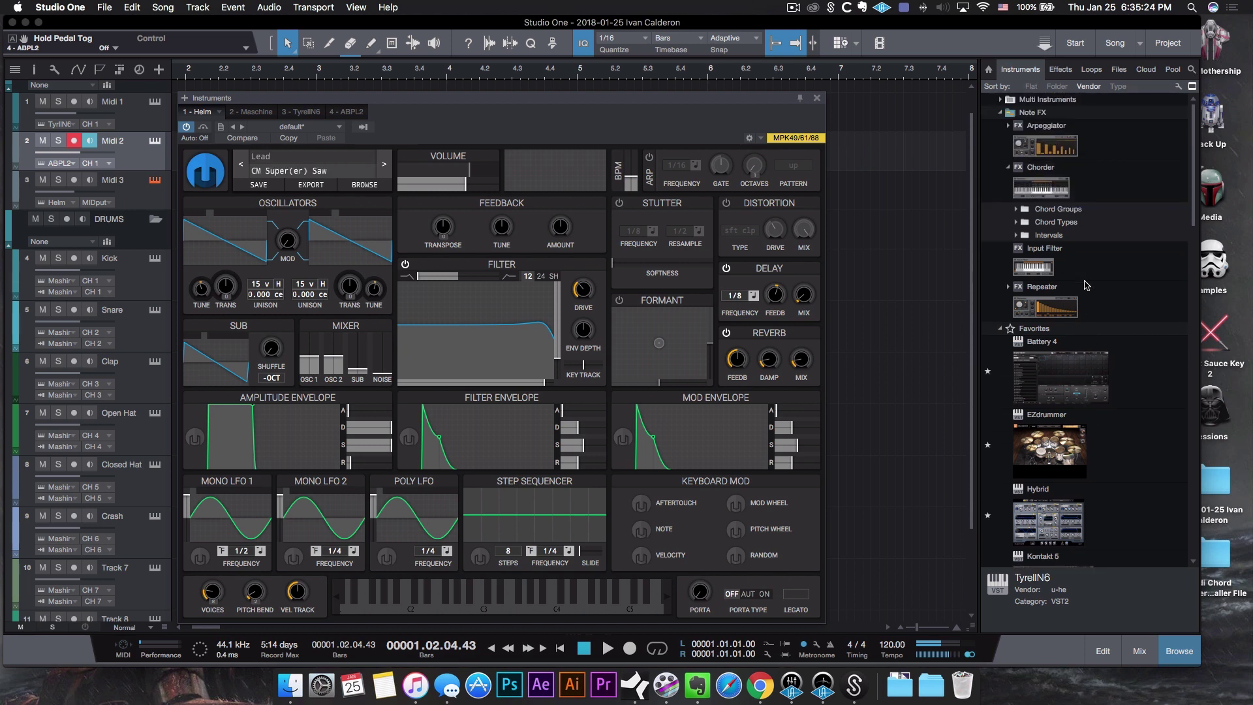
{"action": "left_click_drag", "start_coordinate": [485, 106], "coordinate": [524, 52]}
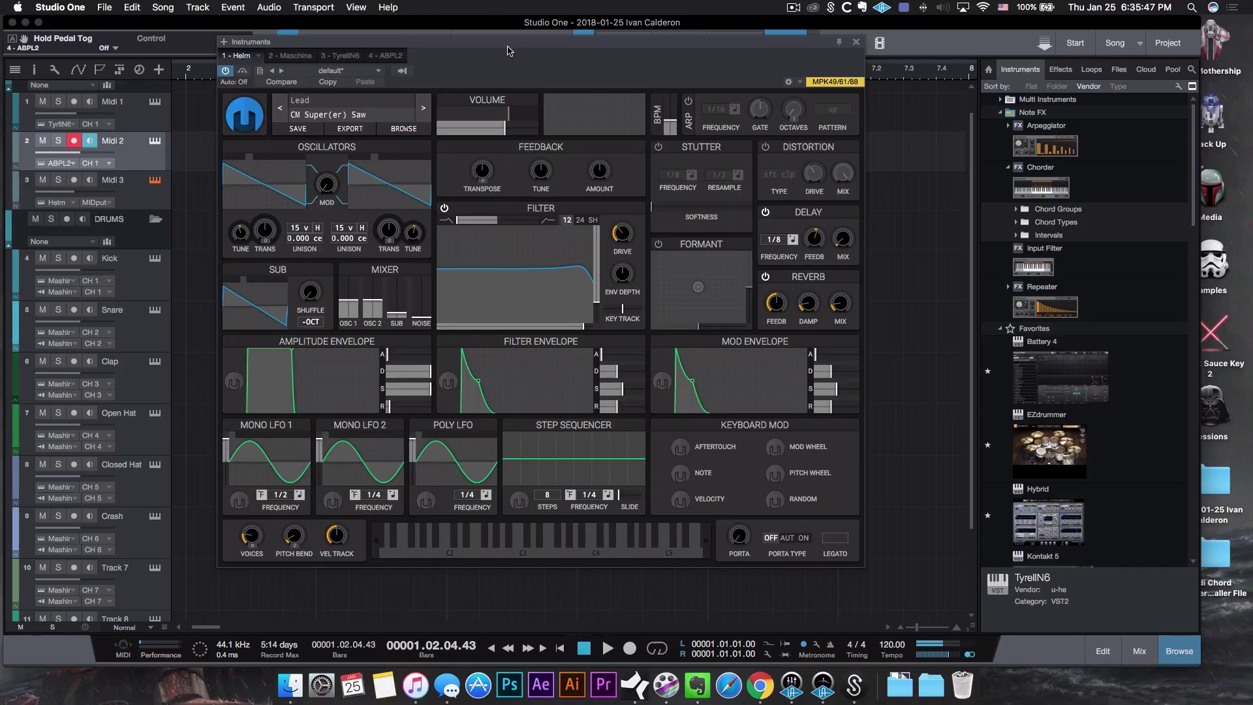
{"action": "left_click_drag", "start_coordinate": [502, 67], "coordinate": [503, 43]}
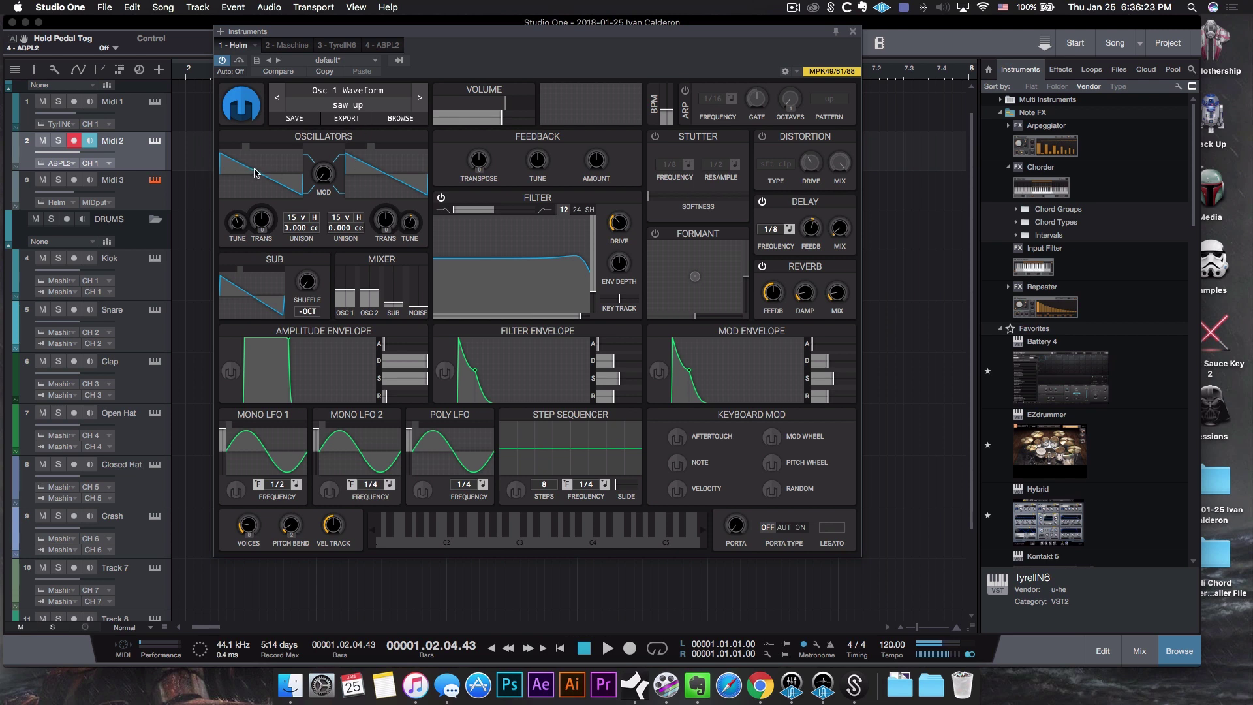
Change Helm's oscillator 1 waveform to 3 step
{"action": "left_click", "coordinate": [256, 173]}
{"action": "left_click", "coordinate": [271, 173]}
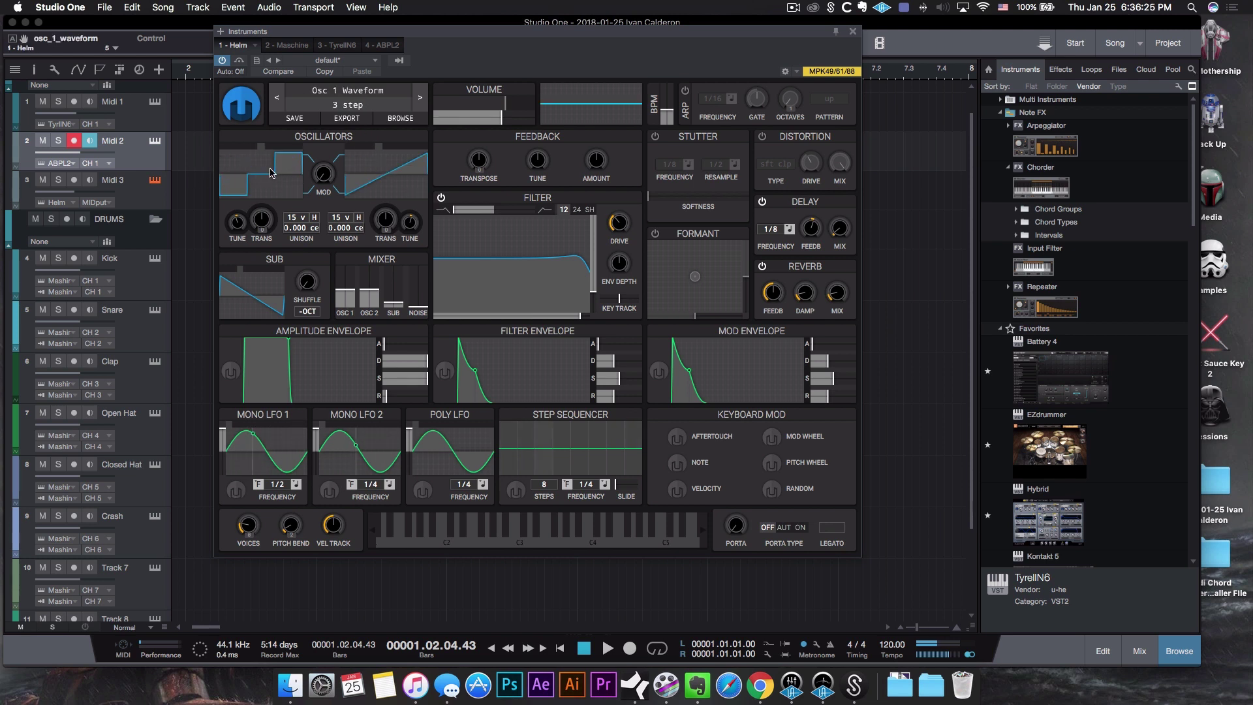
Reshape Helm's amplitude, filter and mod envelopes with longer decay and higher sustain, and adjust the filter curve
{"action": "left_click_drag", "start_coordinate": [288, 341], "coordinate": [290, 344]}
{"action": "left_click_drag", "start_coordinate": [475, 371], "coordinate": [502, 342]}
{"action": "left_click_drag", "start_coordinate": [599, 346], "coordinate": [618, 344]}
{"action": "left_click_drag", "start_coordinate": [491, 346], "coordinate": [526, 355]}
{"action": "left_click_drag", "start_coordinate": [689, 367], "coordinate": [717, 343]}
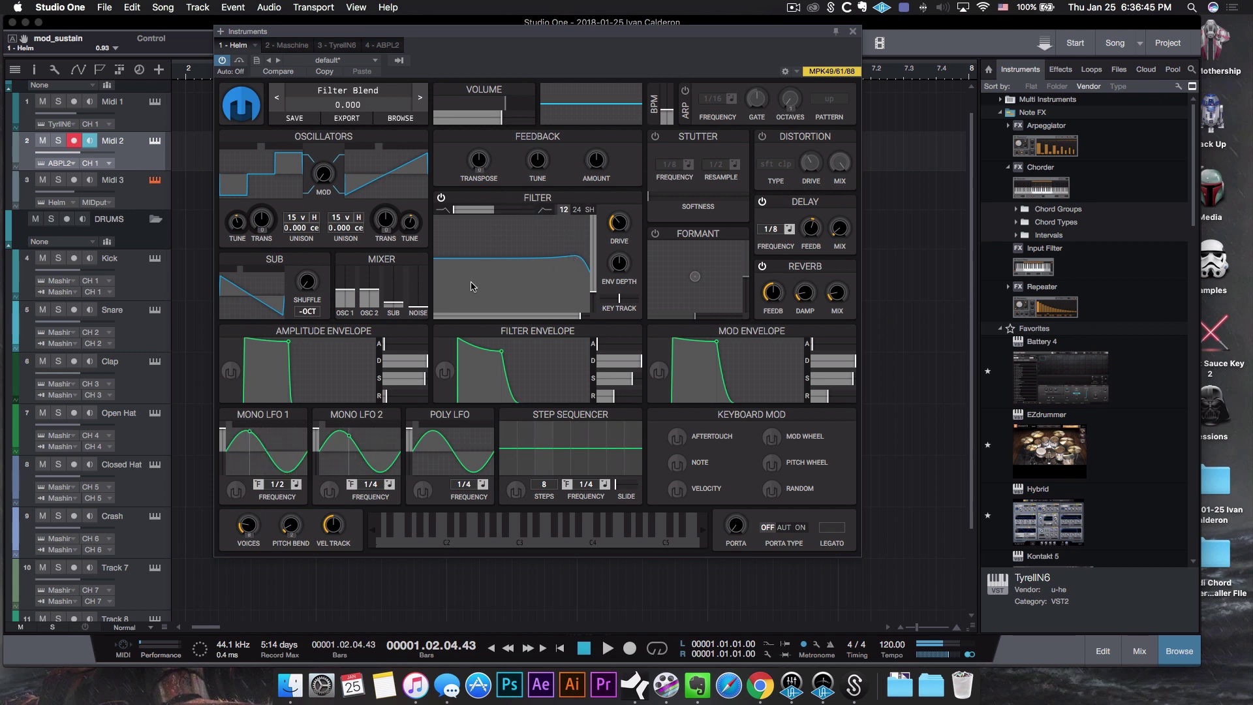
{"action": "left_click_drag", "start_coordinate": [555, 262], "coordinate": [538, 288]}
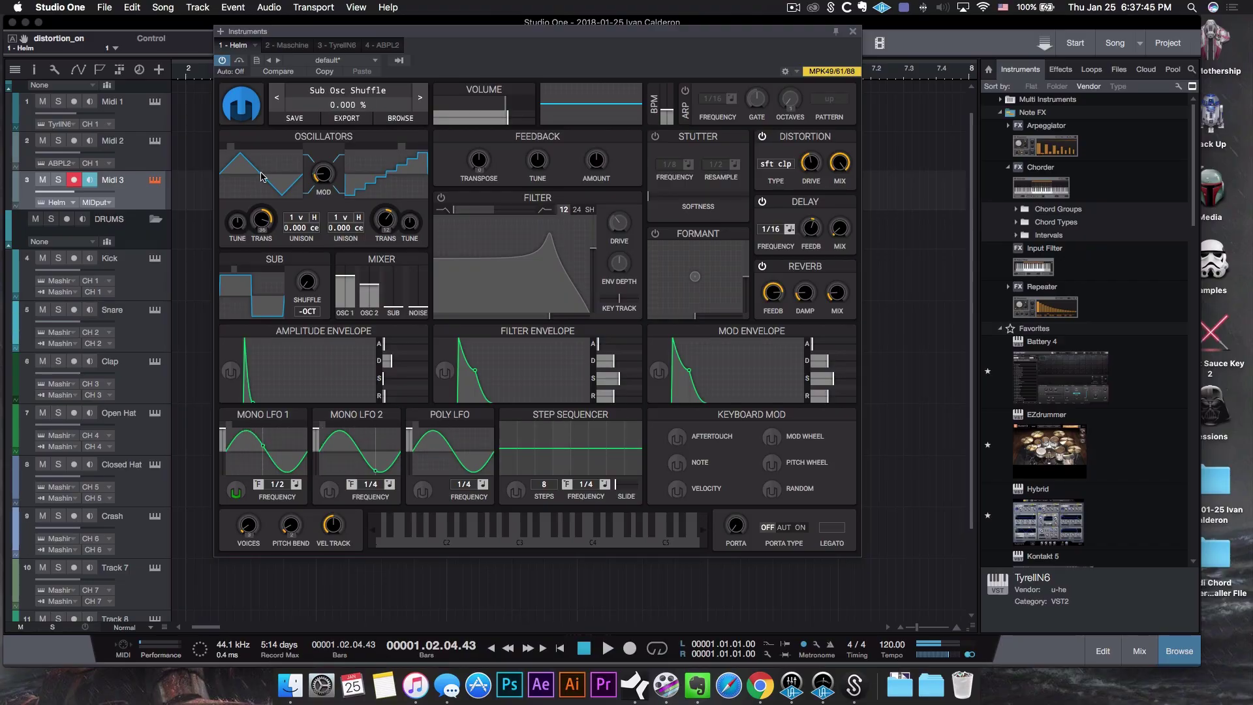
Open Helm's patch browser and audition the Keys patches from CM Pluck Time through MT Eighties Science Movie
{"action": "left_click", "coordinate": [343, 96]}
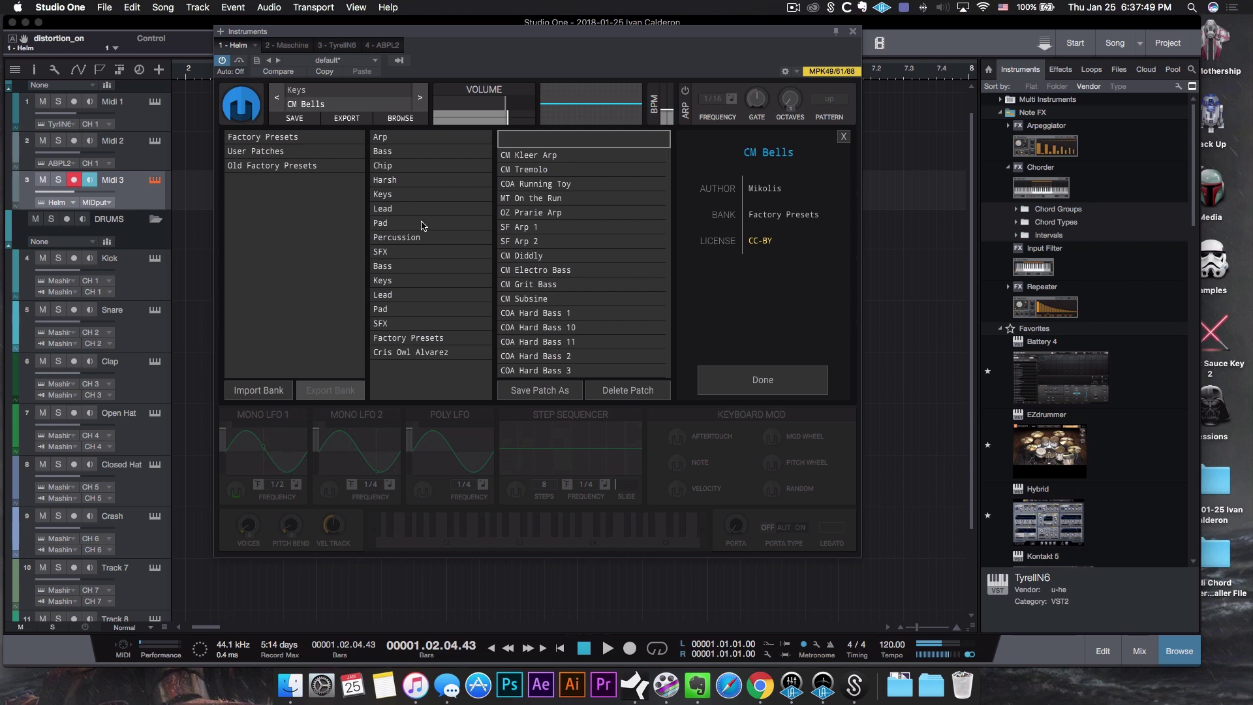
{"action": "left_click", "coordinate": [383, 195]}
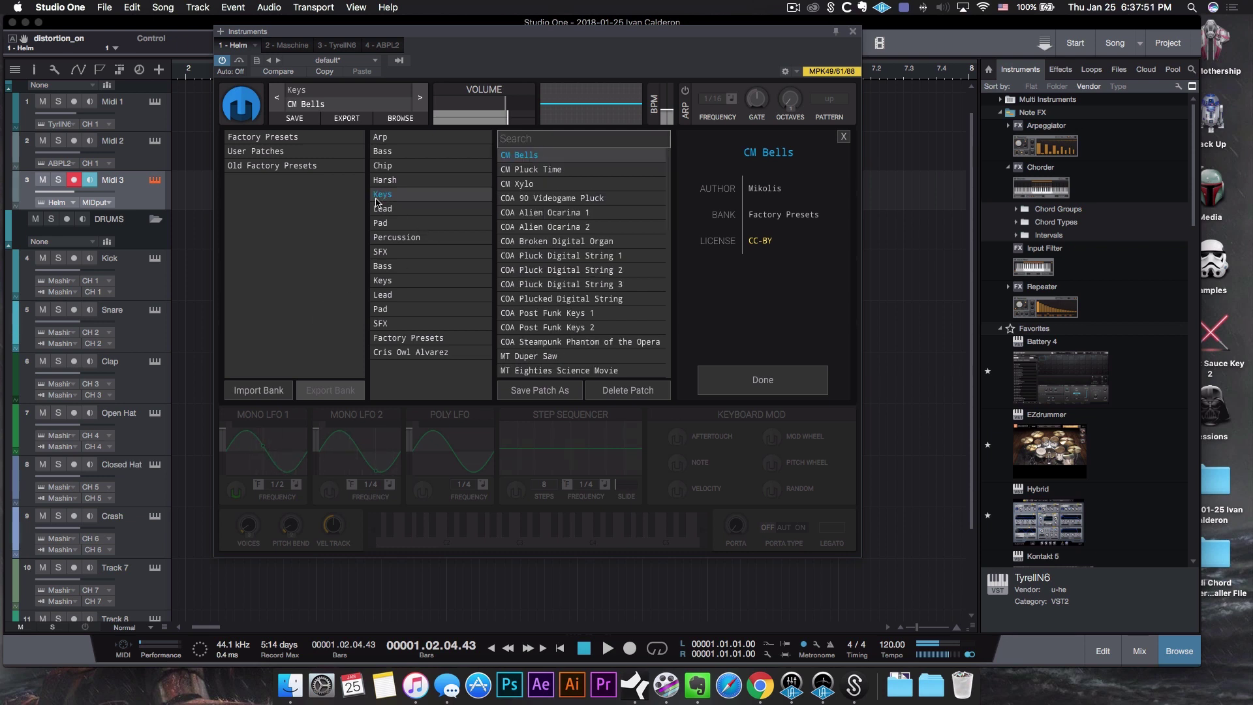
{"action": "left_click", "coordinate": [541, 171]}
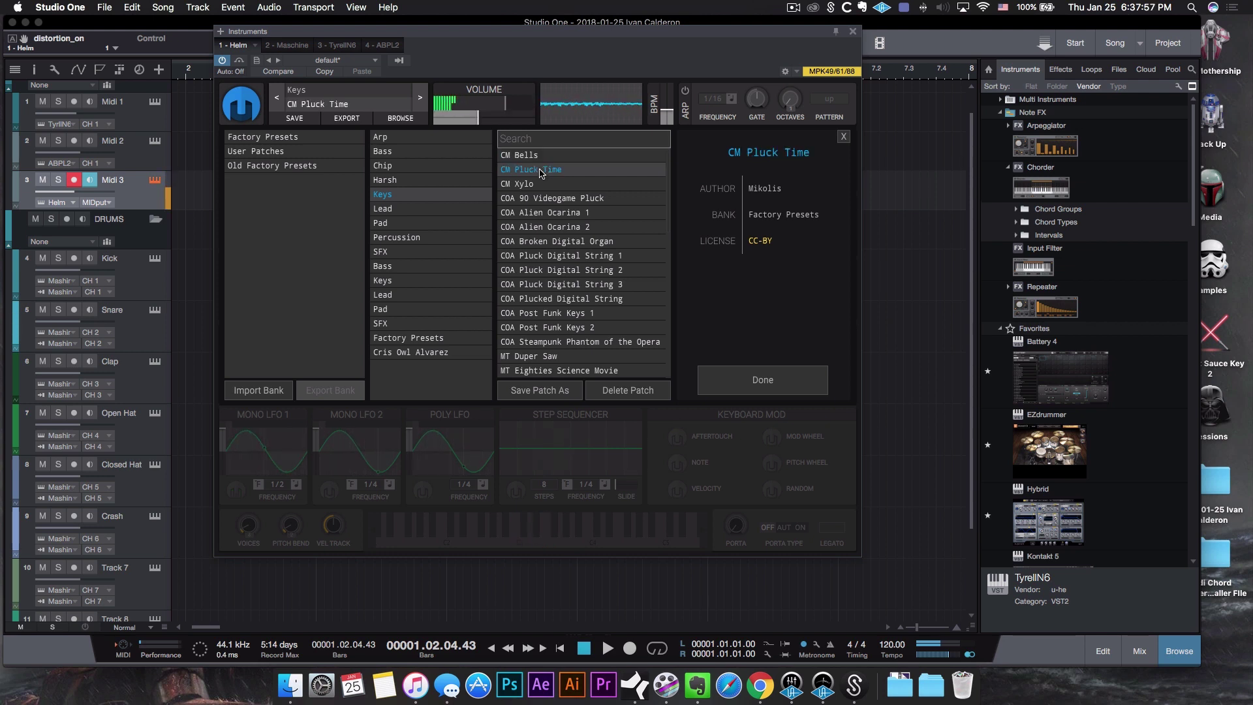
{"action": "left_click", "coordinate": [534, 184]}
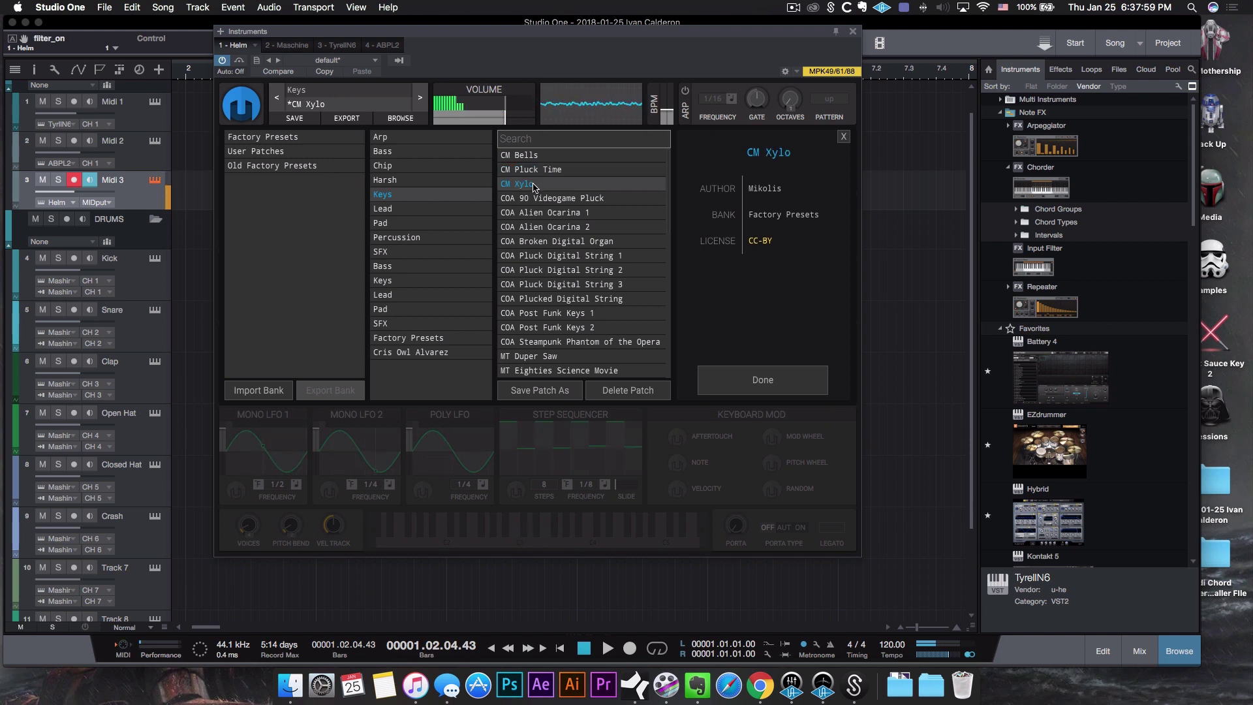
{"action": "left_click", "coordinate": [536, 199]}
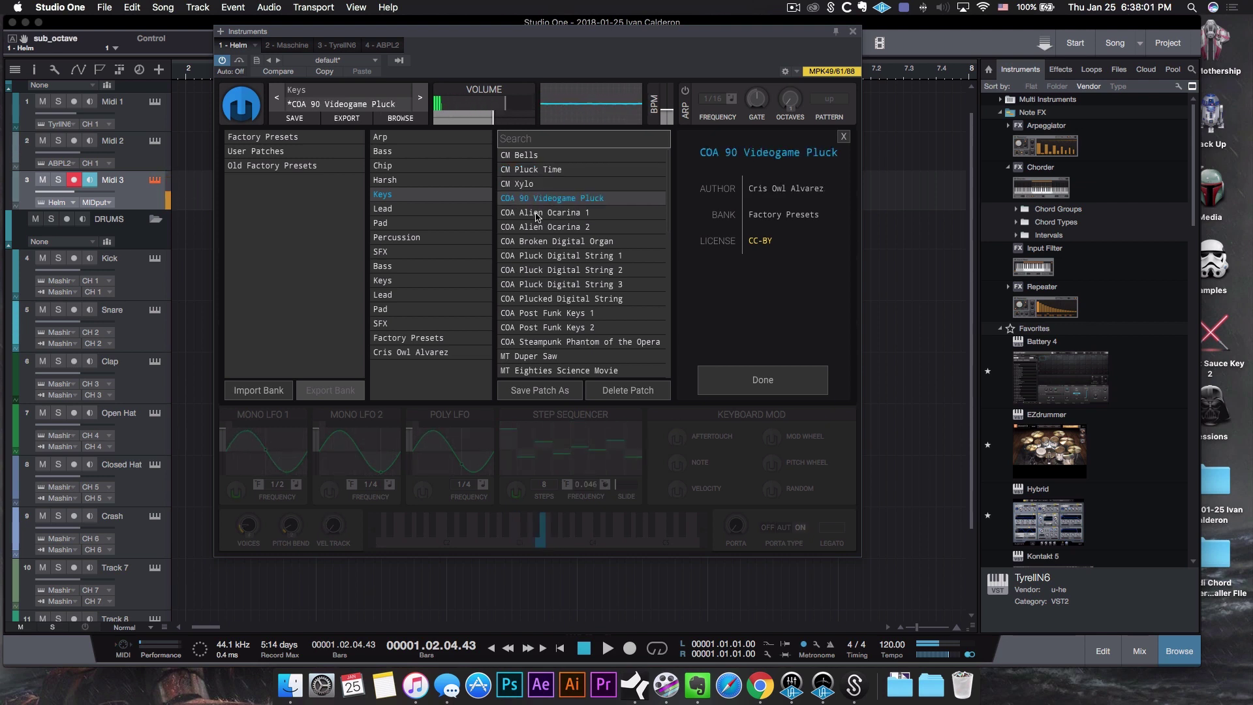
{"action": "left_click", "coordinate": [536, 215]}
{"action": "left_click", "coordinate": [546, 228]}
{"action": "left_click", "coordinate": [546, 242]}
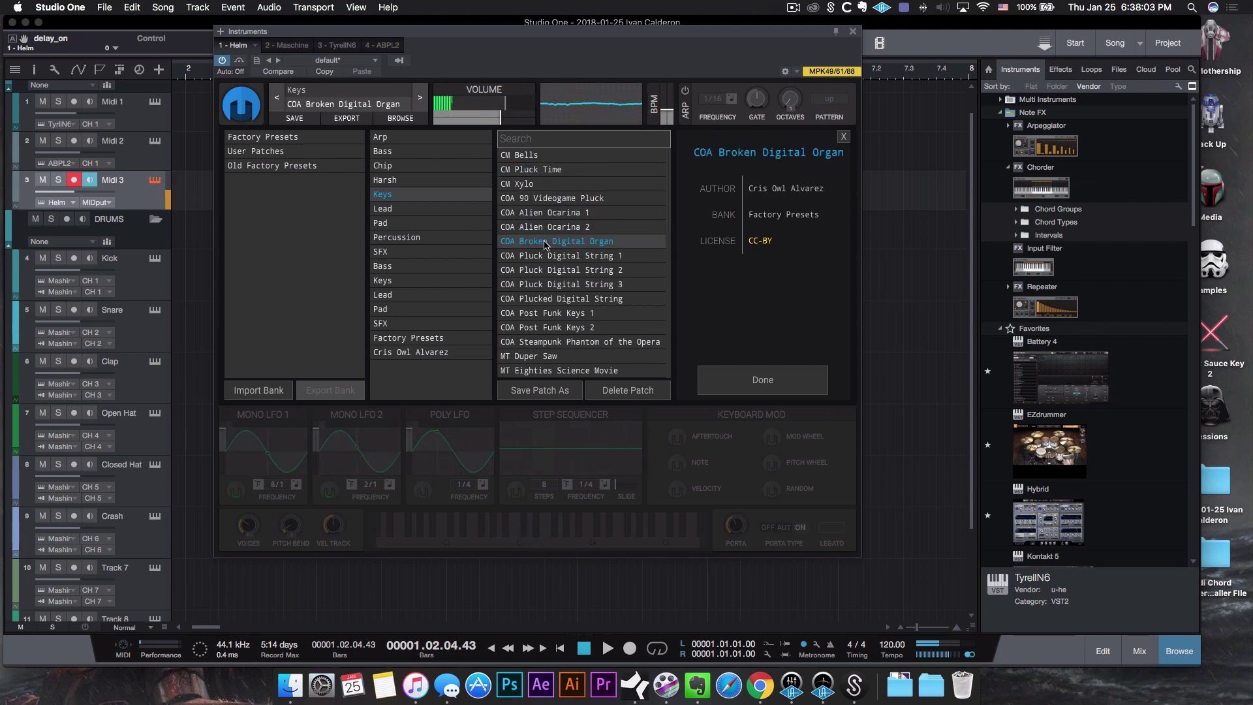
{"action": "left_click", "coordinate": [550, 257]}
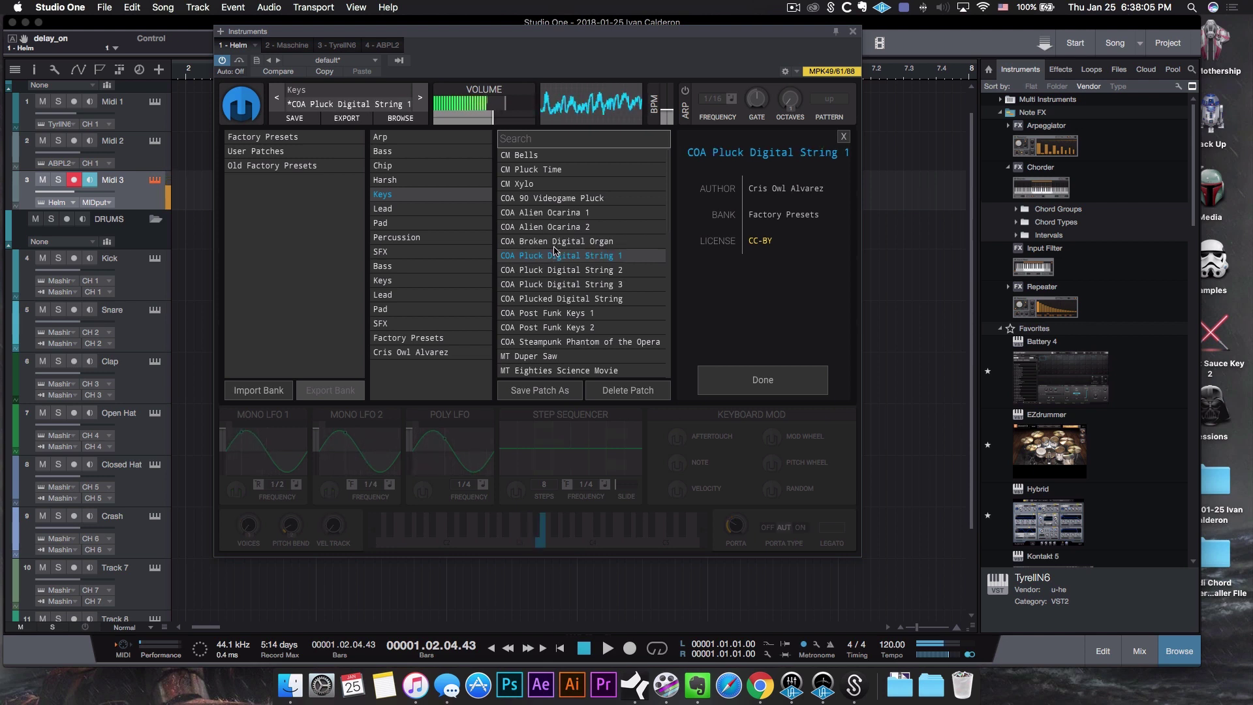
{"action": "left_click", "coordinate": [547, 315]}
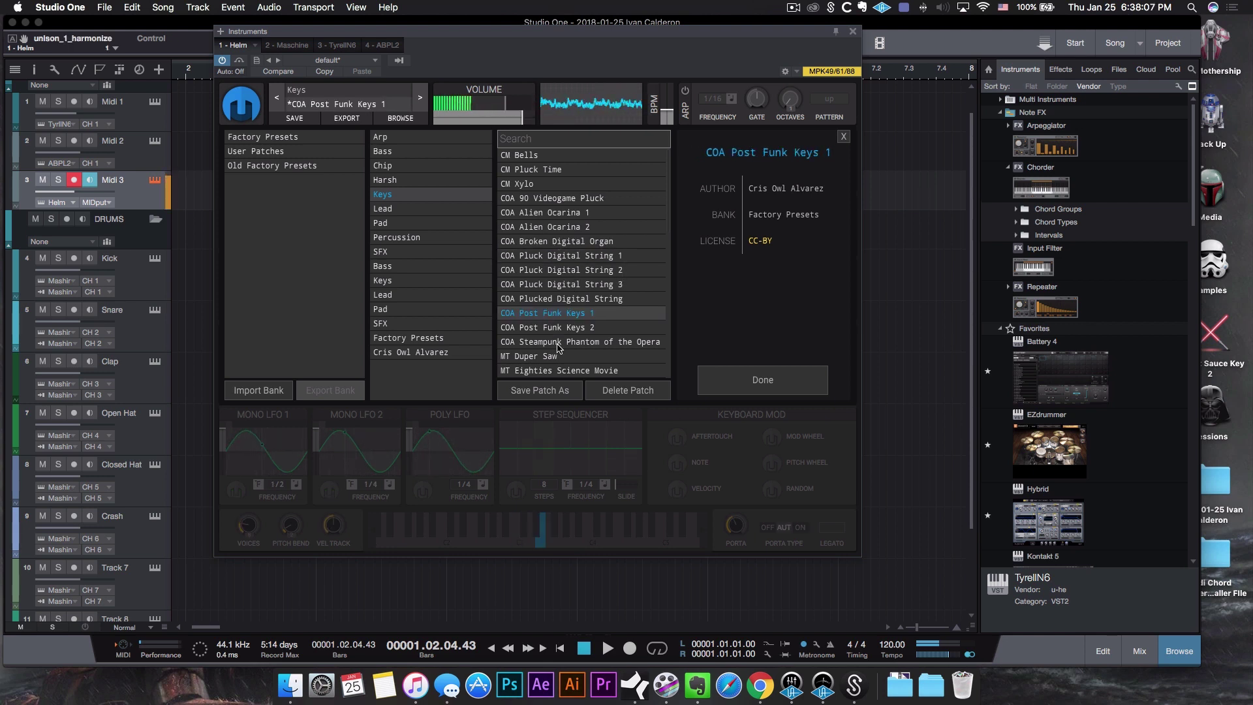
{"action": "left_click", "coordinate": [561, 342]}
{"action": "left_click", "coordinate": [564, 356]}
{"action": "left_click", "coordinate": [569, 371]}
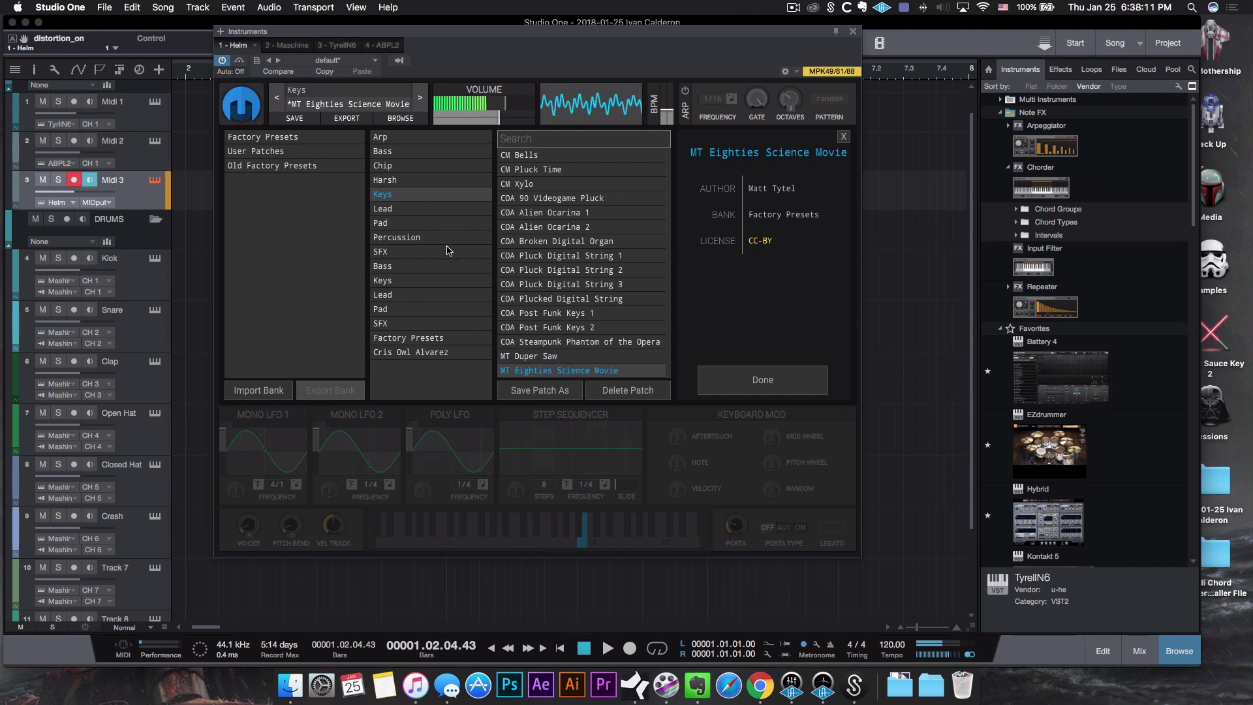
Audition the Lead patches in Helm from CM Hoboe through COA Electro Bell
{"action": "left_click", "coordinate": [384, 208]}
{"action": "left_click", "coordinate": [572, 156]}
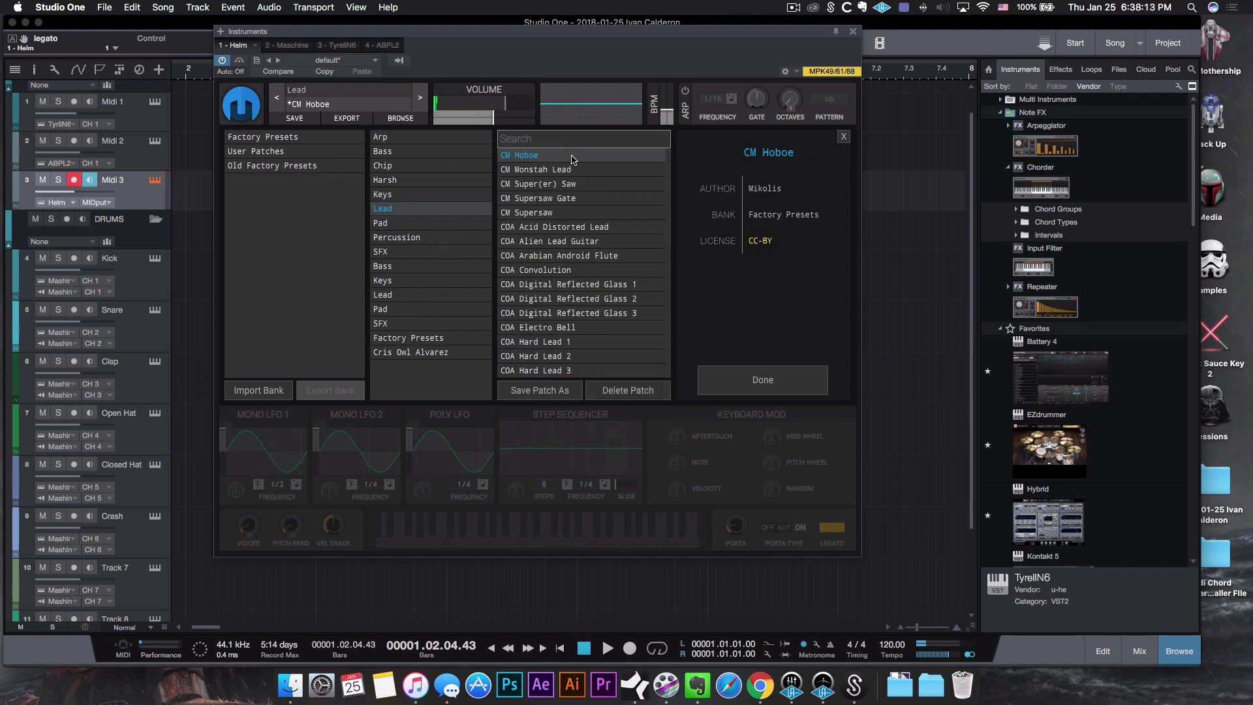
{"action": "left_click", "coordinate": [562, 170]}
{"action": "left_click", "coordinate": [547, 184]}
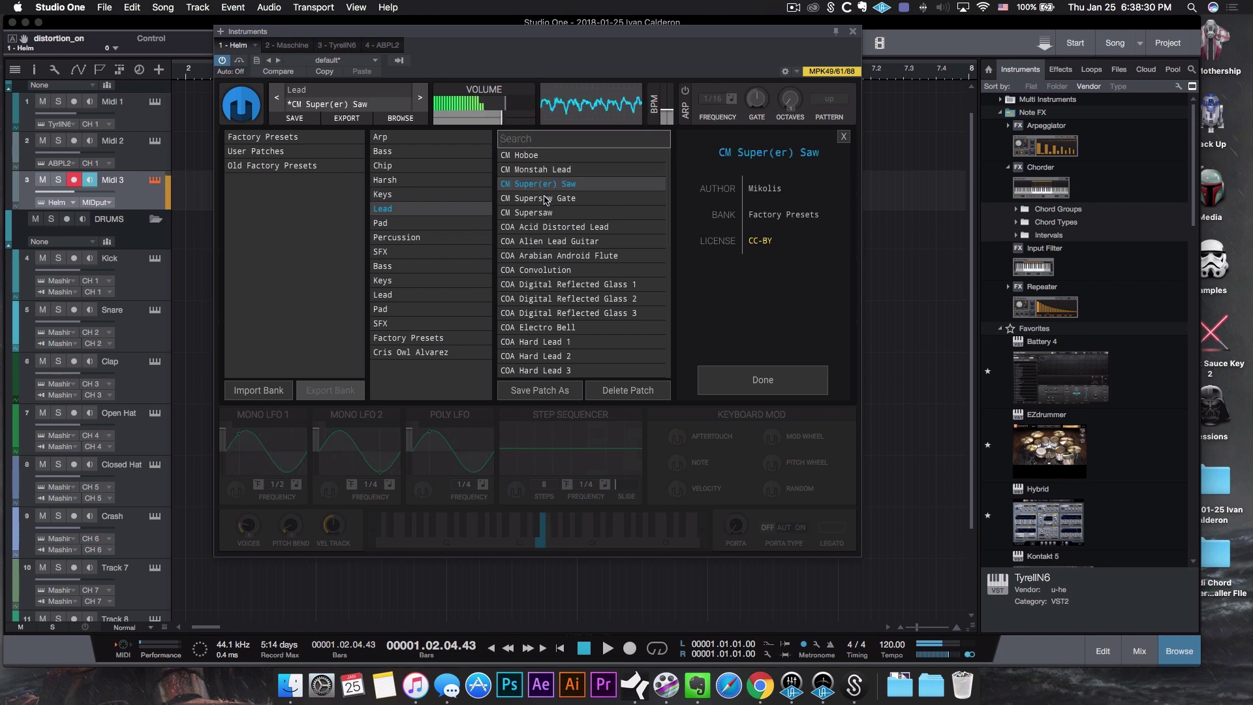
{"action": "left_click", "coordinate": [546, 199]}
{"action": "left_click", "coordinate": [546, 212]}
{"action": "left_click", "coordinate": [540, 227]}
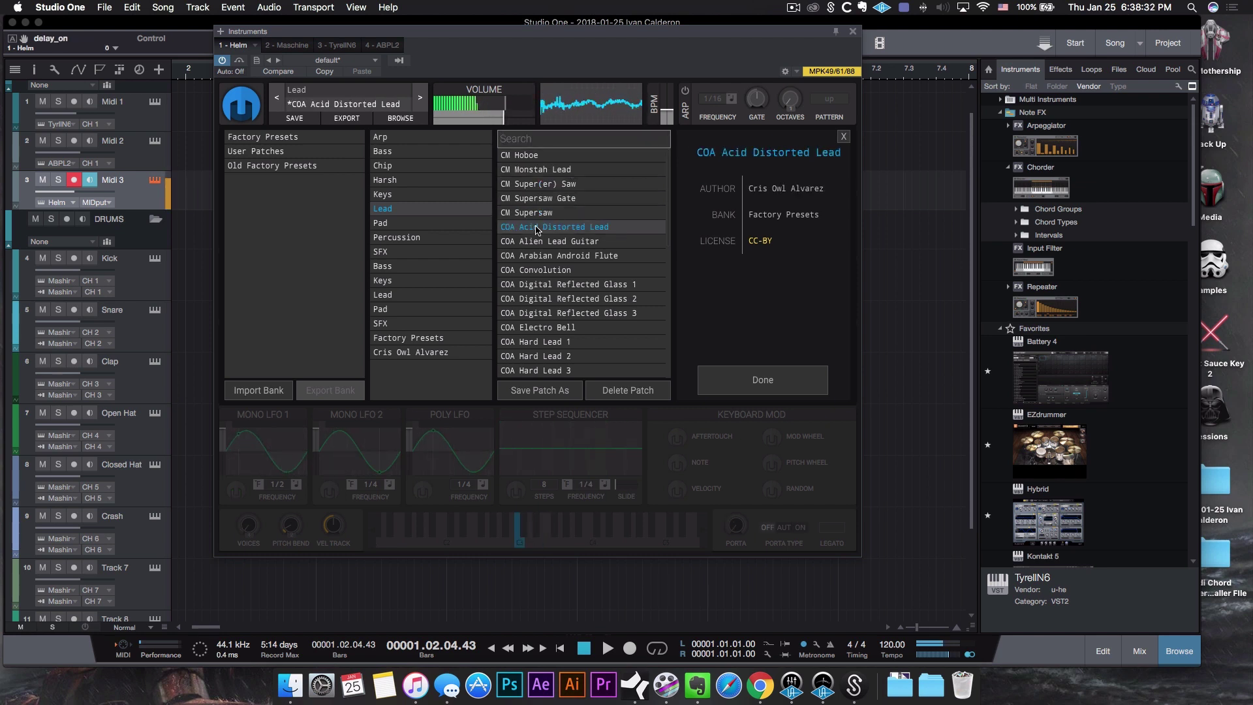
{"action": "left_click", "coordinate": [541, 241]}
{"action": "left_click", "coordinate": [555, 256]}
{"action": "left_click", "coordinate": [558, 270]}
{"action": "left_click", "coordinate": [566, 284]}
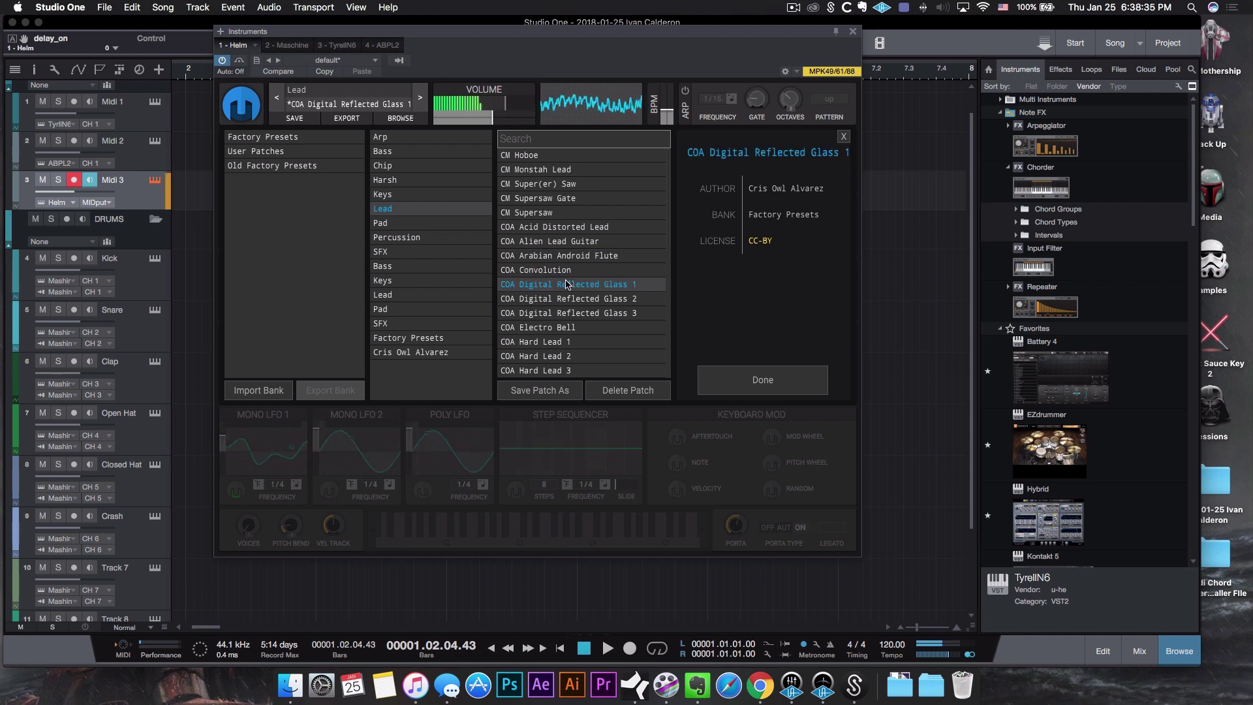
{"action": "left_click", "coordinate": [560, 314]}
{"action": "left_click", "coordinate": [555, 328]}
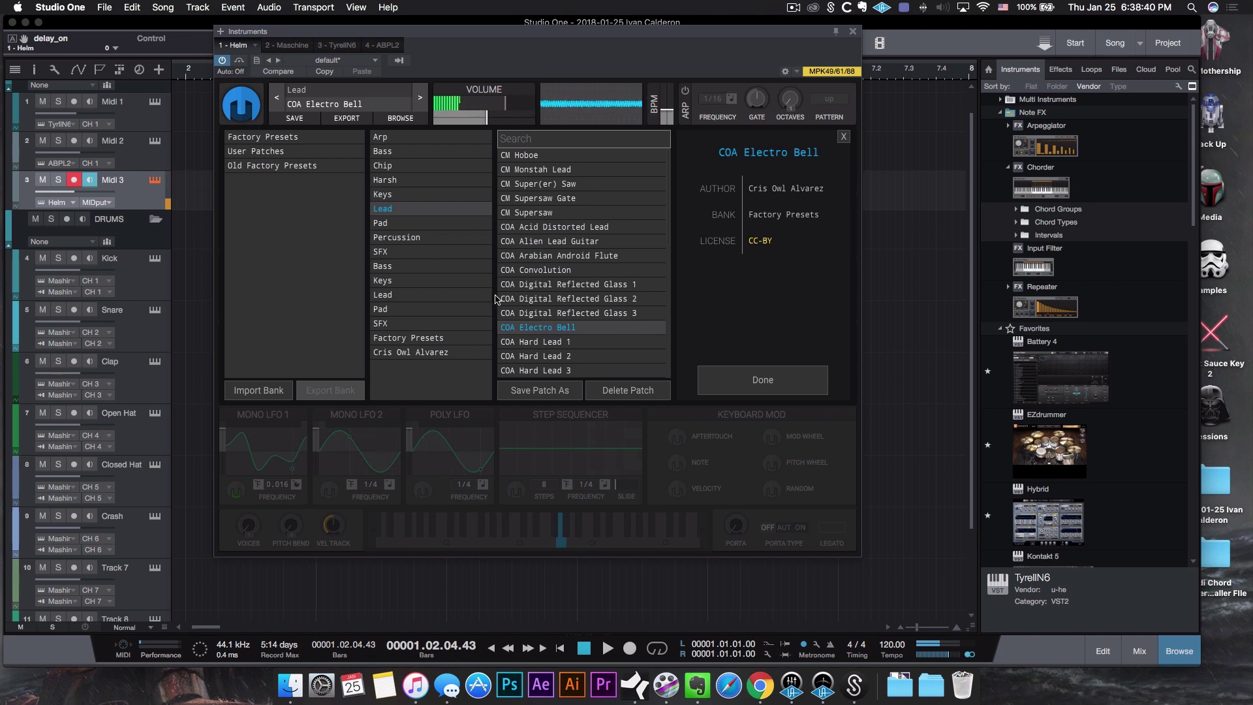
Audition the Pad patches in Helm from CM Epic through COA Crispy Pad Organ
{"action": "left_click", "coordinate": [394, 223]}
{"action": "left_click", "coordinate": [526, 157]}
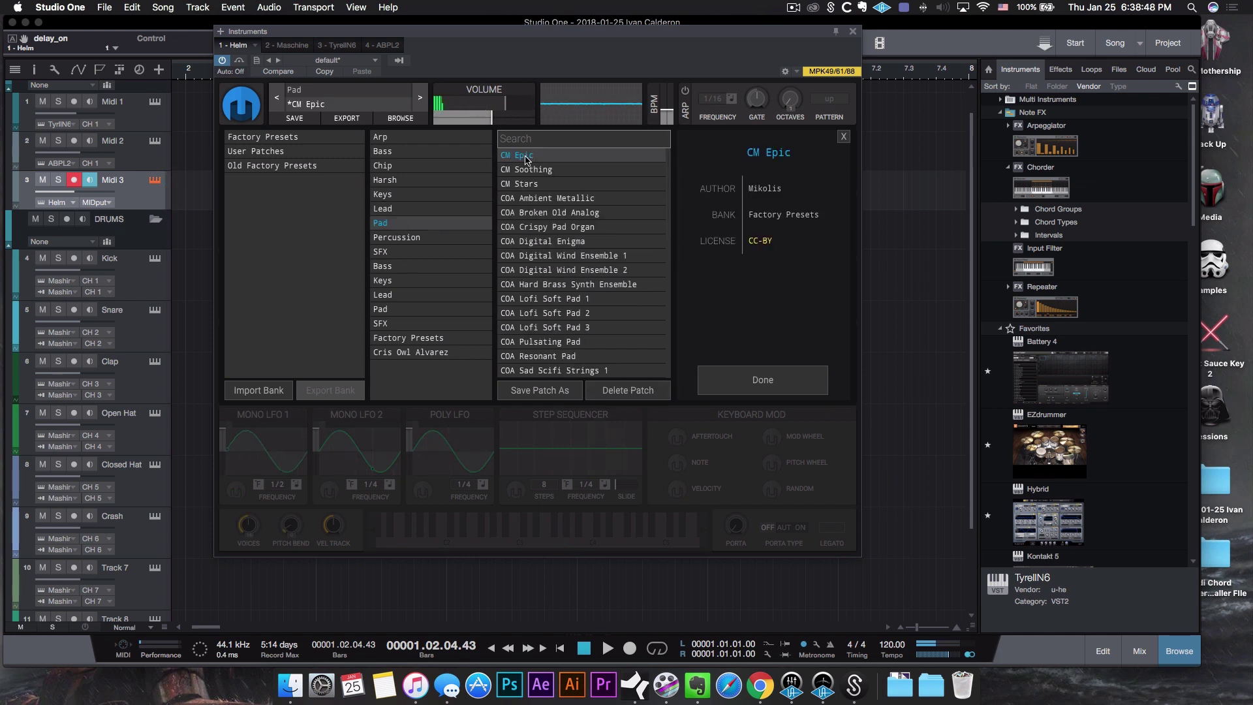
{"action": "left_click", "coordinate": [532, 171]}
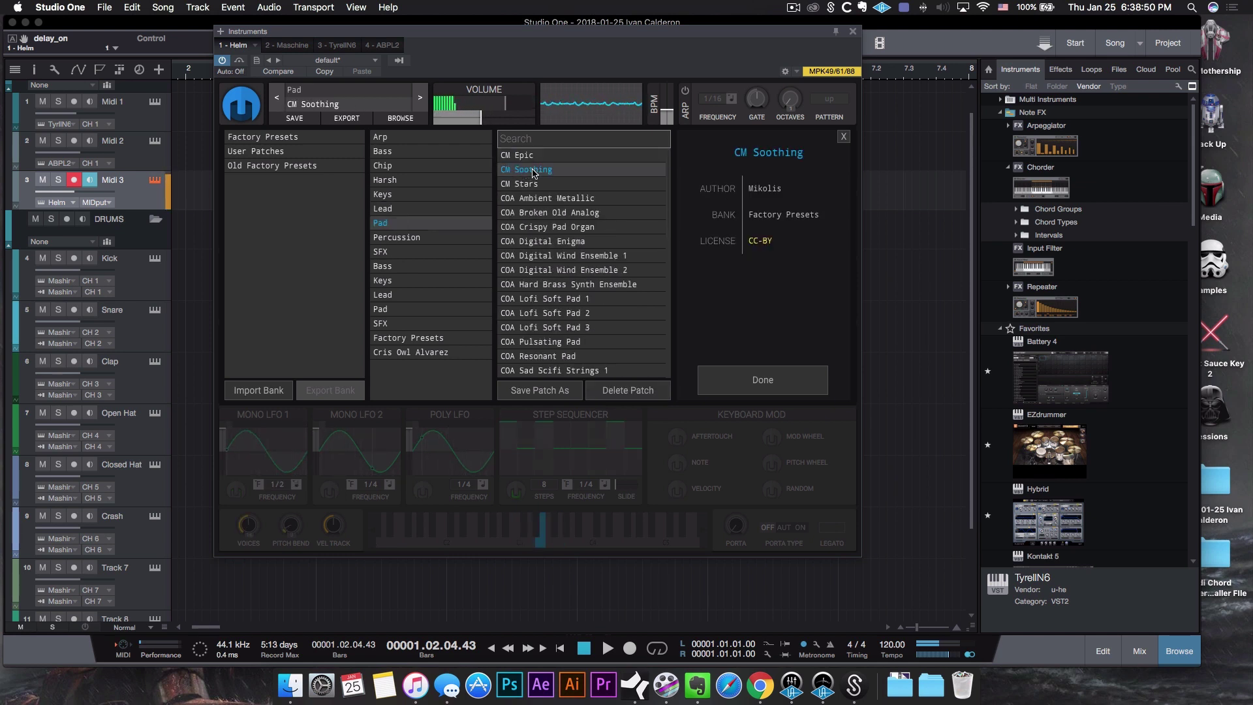
{"action": "left_click", "coordinate": [528, 186]}
{"action": "left_click", "coordinate": [528, 198]}
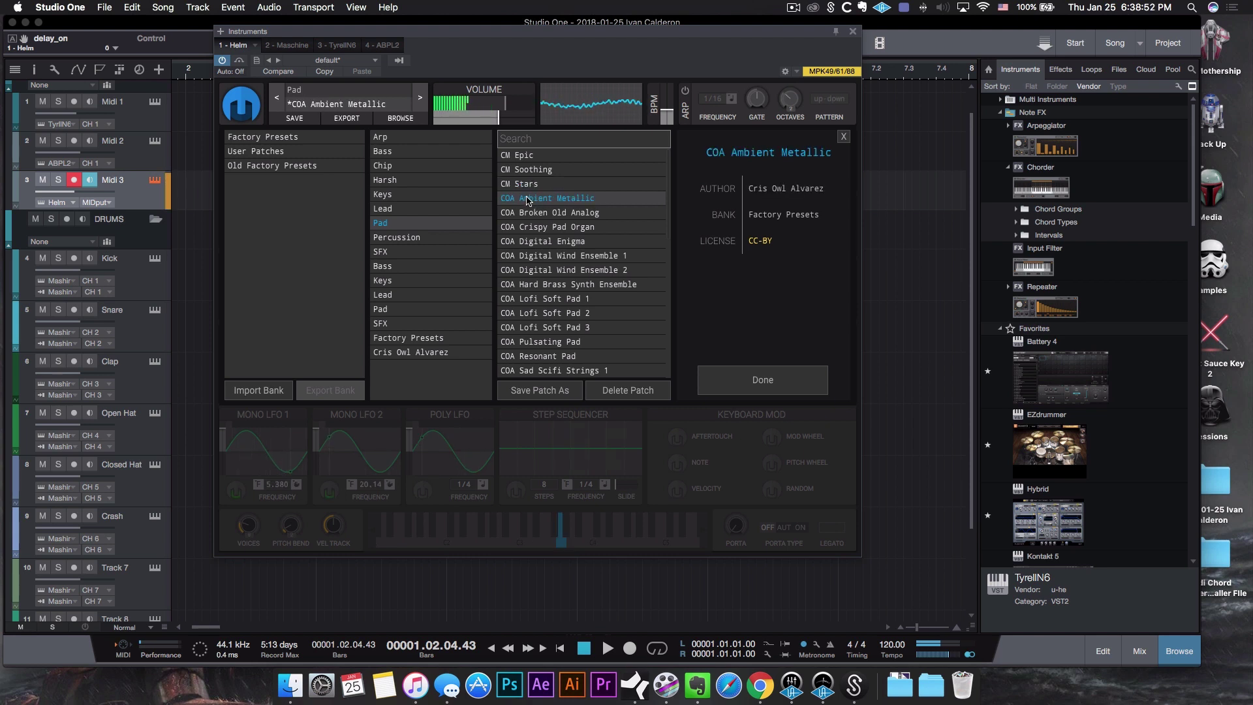
{"action": "left_click", "coordinate": [546, 213]}
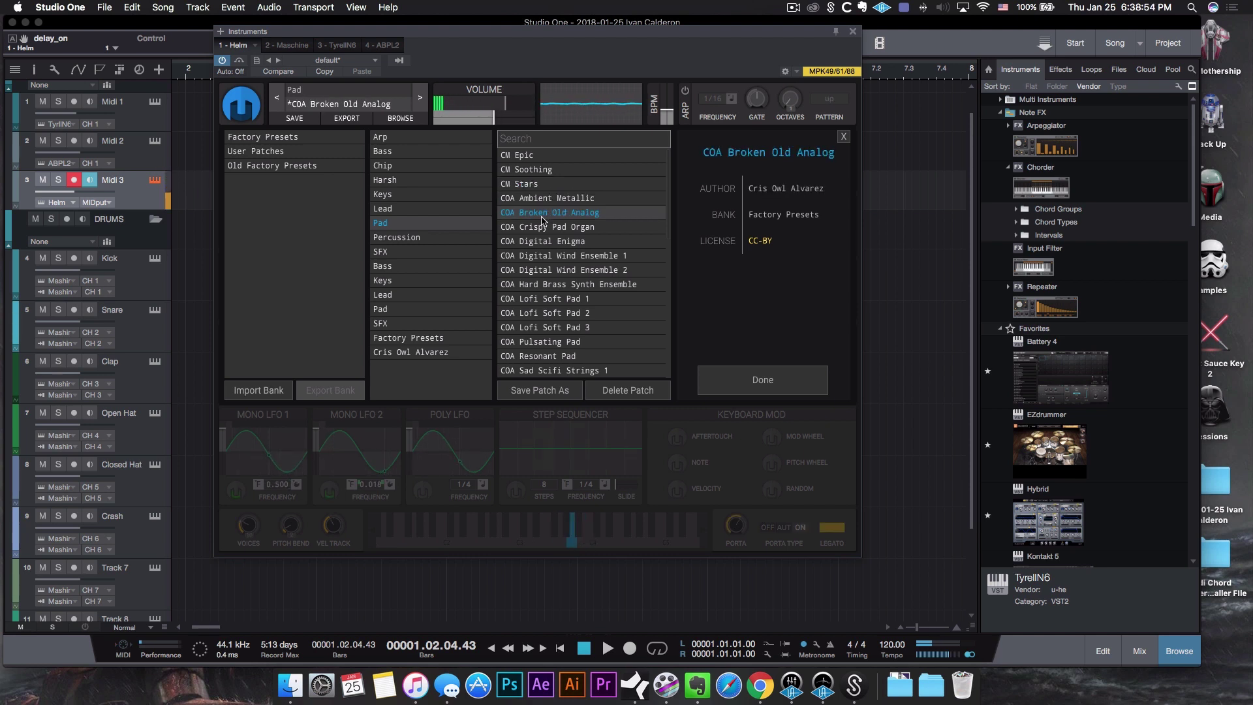
{"action": "left_click", "coordinate": [545, 229]}
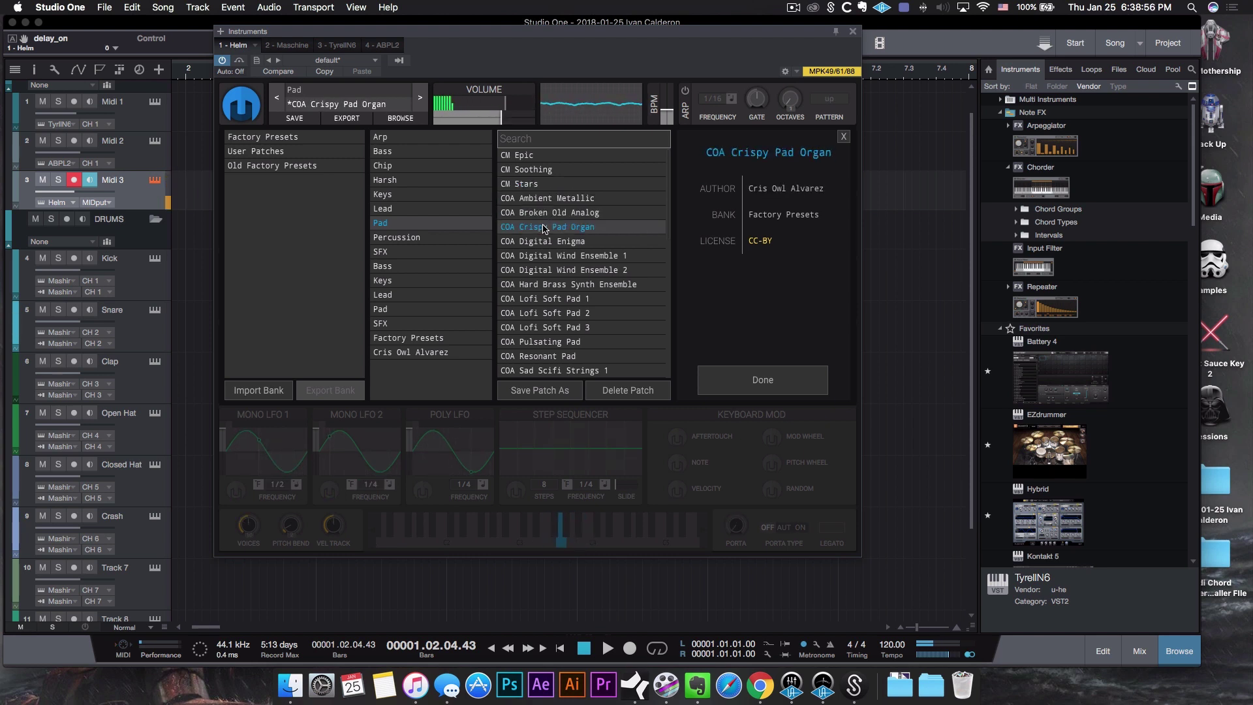
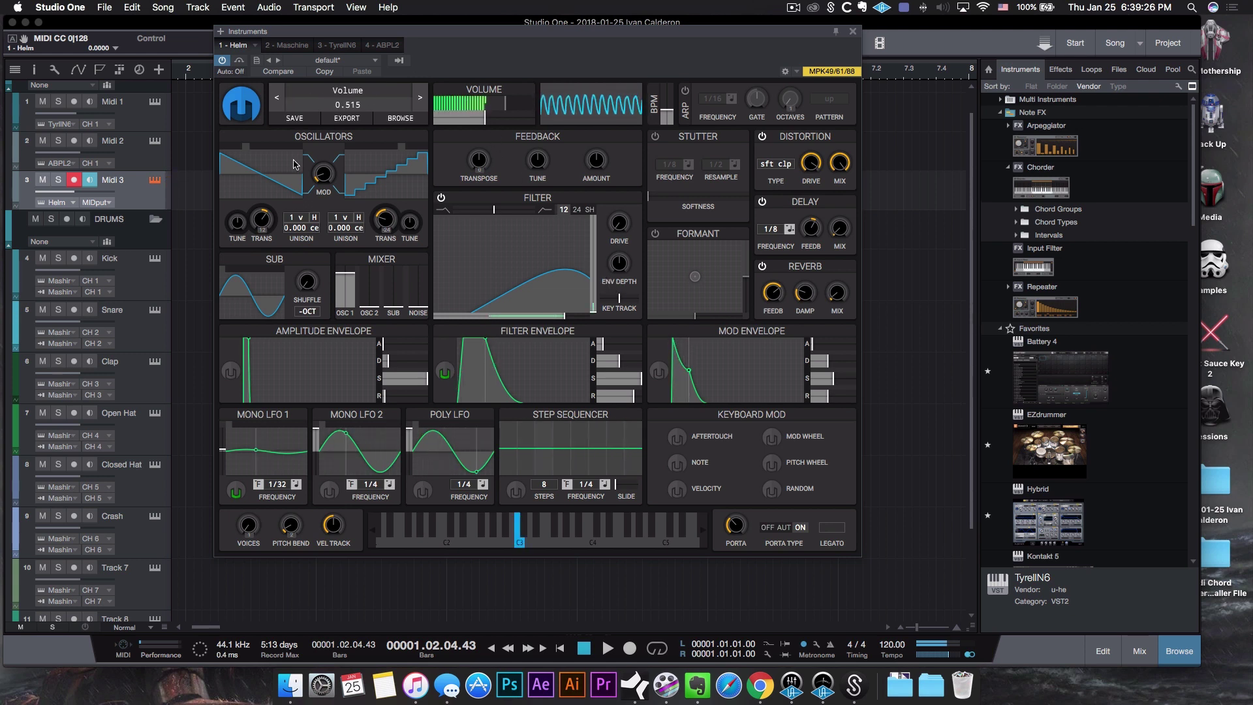
Change both Helm oscillators to different stepped waveforms and adjust the cross modulation amount between them
{"action": "left_click", "coordinate": [274, 173]}
{"action": "left_click", "coordinate": [368, 175]}
{"action": "left_click", "coordinate": [291, 180]}
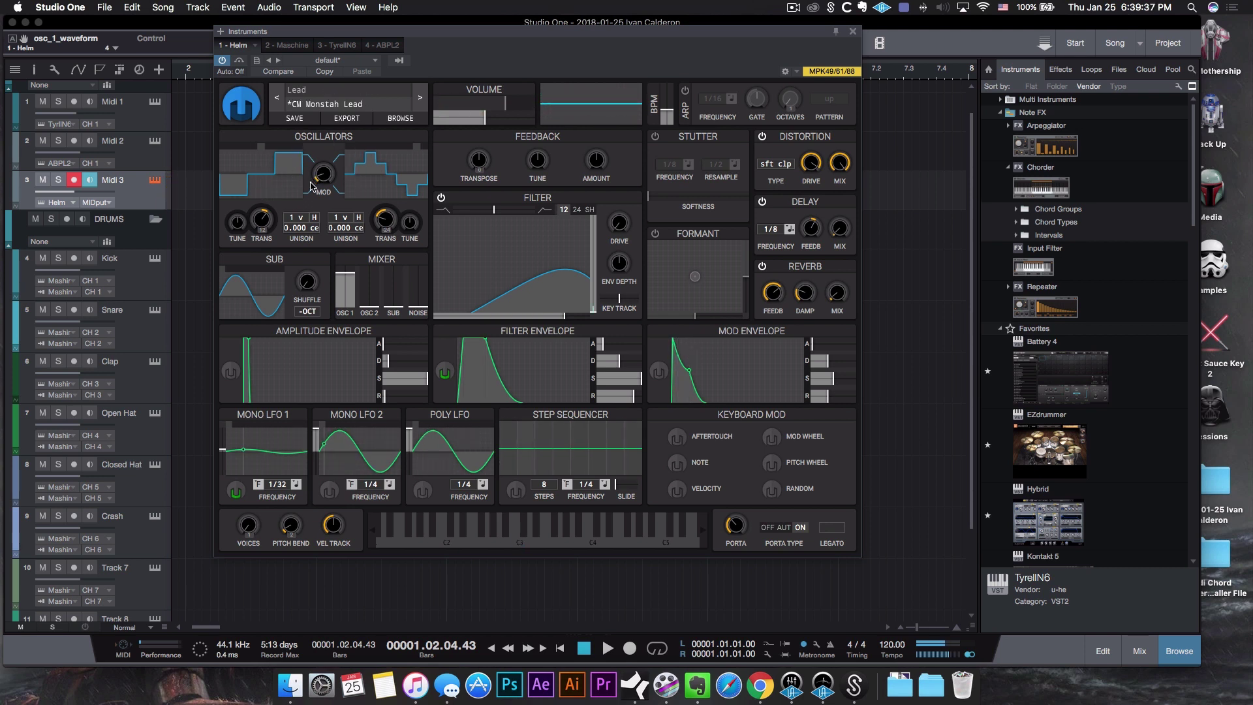
{"action": "left_click", "coordinate": [320, 183]}
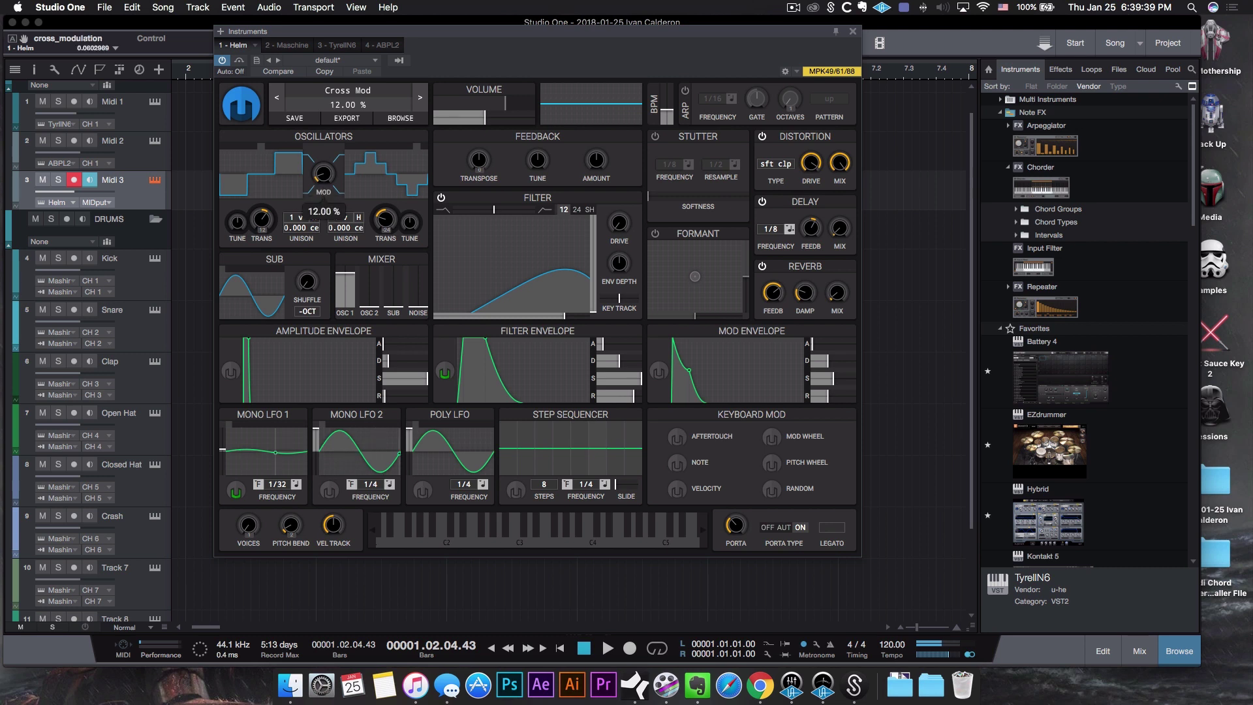
{"action": "mouse_move", "coordinate": [323, 173]}
{"action": "left_mouse_down"}
{"action": "mouse_move", "coordinate": [249, 178]}
{"action": "mouse_move", "coordinate": [320, 174]}
{"action": "mouse_move", "coordinate": [321, 123]}
{"action": "mouse_move", "coordinate": [322, 173]}
{"action": "left_mouse_up"}
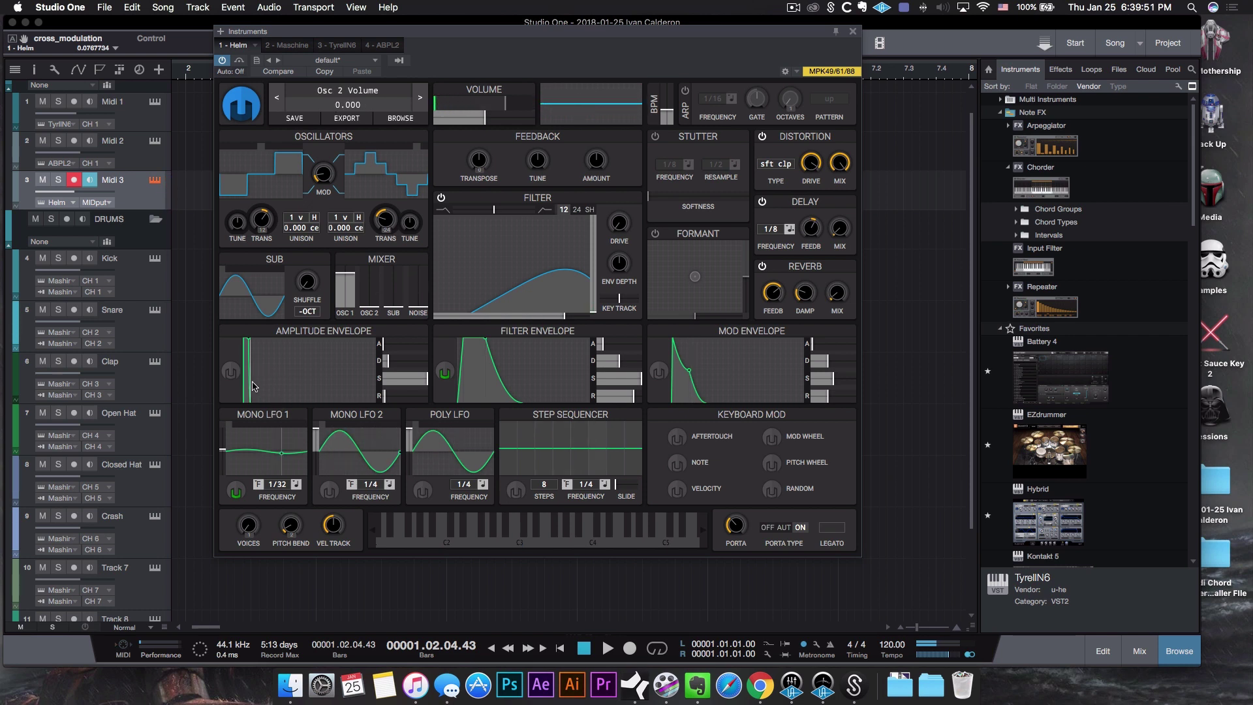
Reshape Helm's filter curve into a sharp resonant peak and try the effects by enabling Stutter and toggling Distortion off and on
{"action": "mouse_move", "coordinate": [519, 281]}
{"action": "left_mouse_down"}
{"action": "mouse_move", "coordinate": [526, 225]}
{"action": "mouse_move", "coordinate": [587, 242]}
{"action": "mouse_move", "coordinate": [511, 292]}
{"action": "mouse_move", "coordinate": [540, 267]}
{"action": "left_mouse_up"}
{"action": "left_click", "coordinate": [656, 138]}
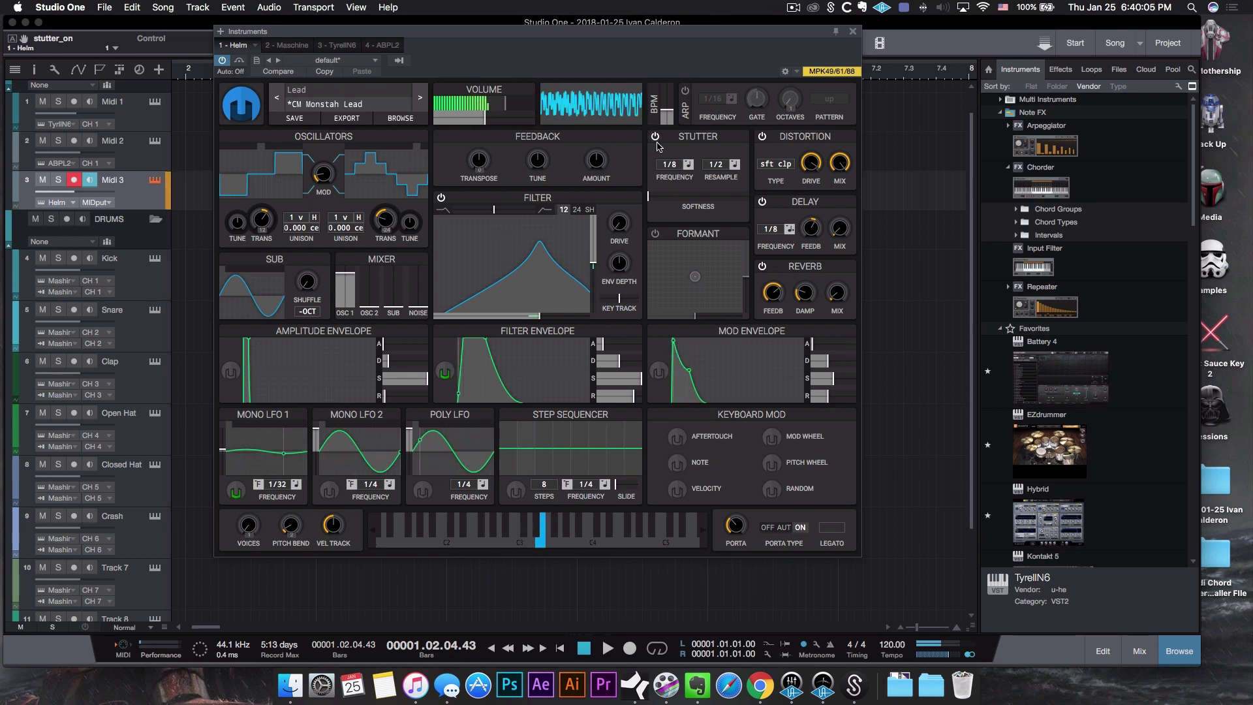
{"action": "left_click", "coordinate": [761, 136]}
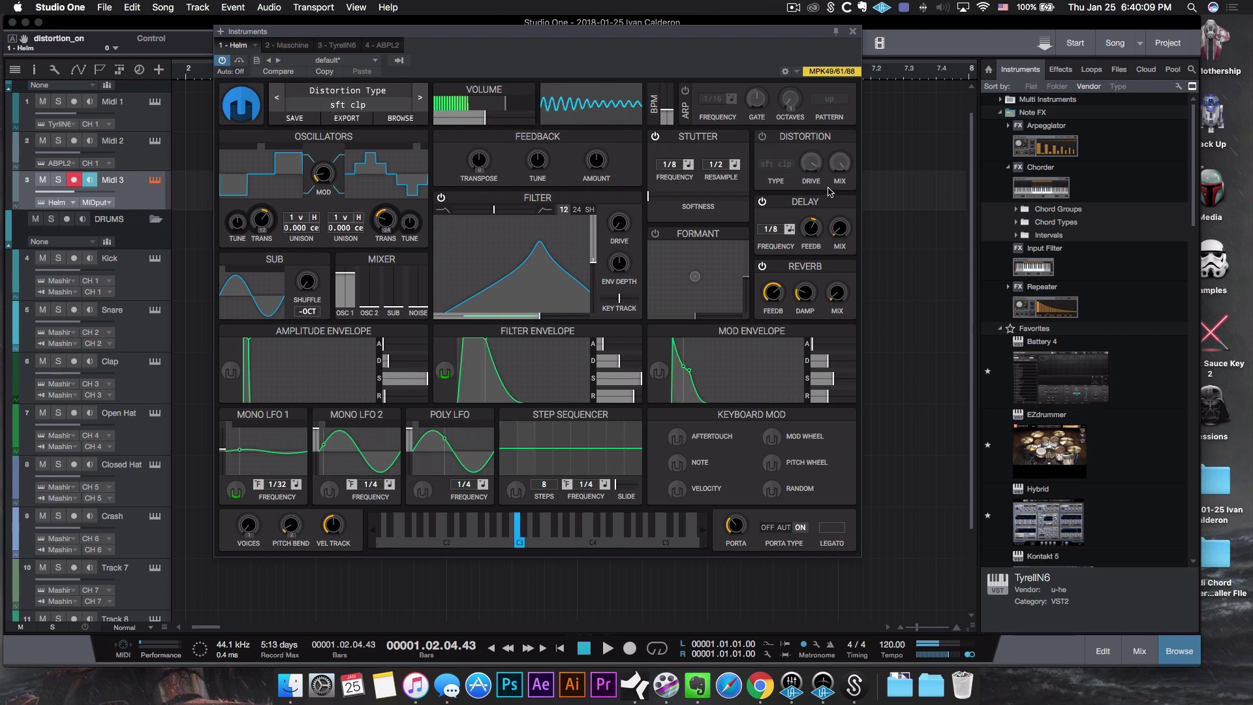
{"action": "left_click", "coordinate": [762, 137]}
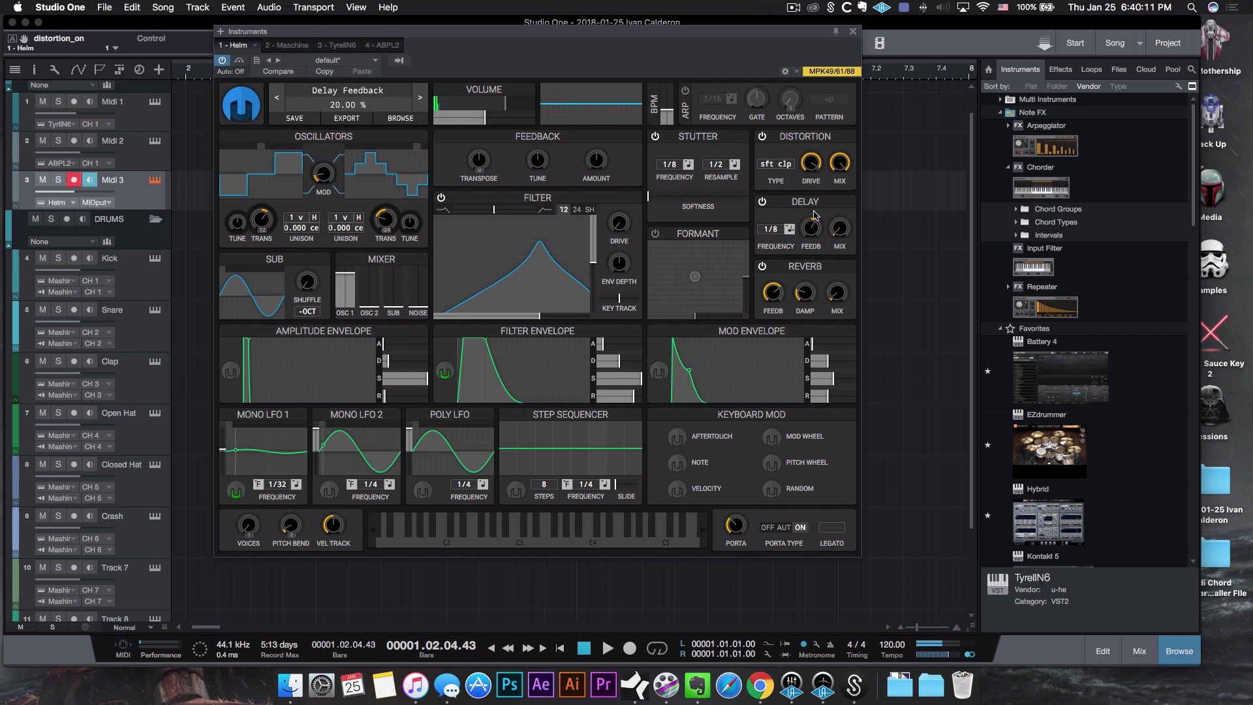
Reshape Helm's mod, filter and amplitude envelopes, lowering filter sustain and setting amp sustain to 0.060 with a longer decay, and turn Stutter off
{"action": "left_click_drag", "start_coordinate": [689, 370], "coordinate": [684, 367]}
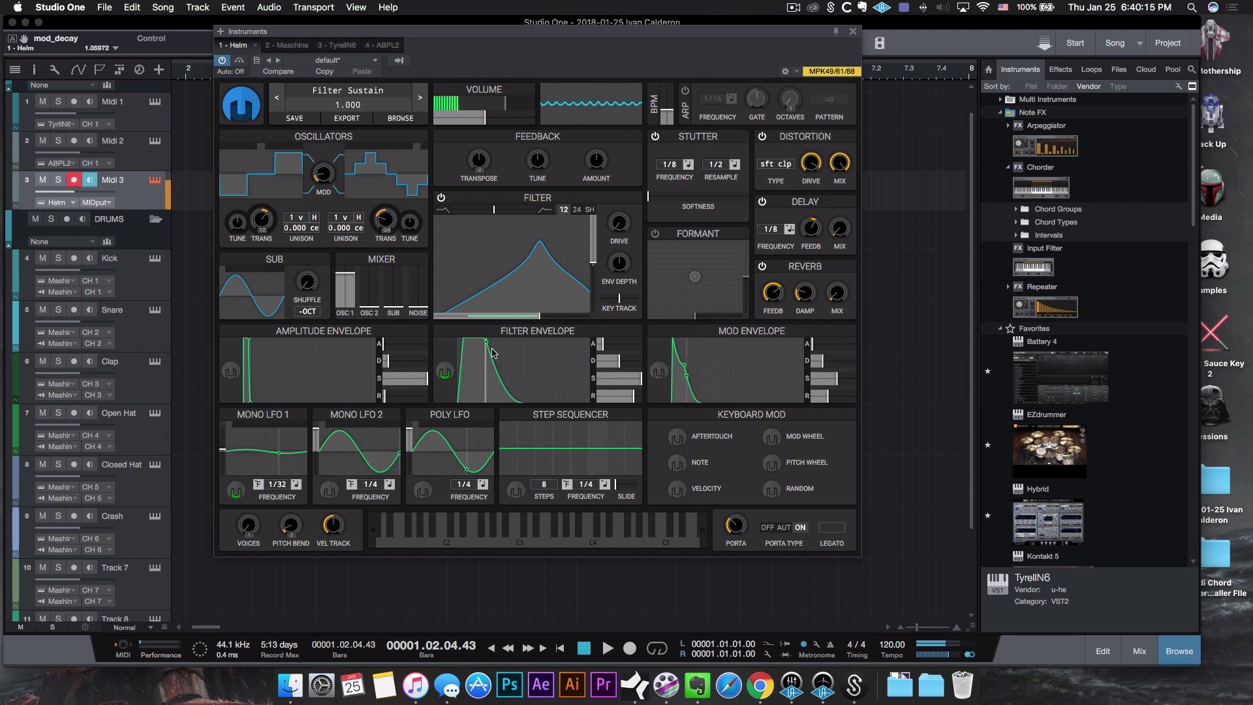
{"action": "left_click_drag", "start_coordinate": [484, 341], "coordinate": [480, 378]}
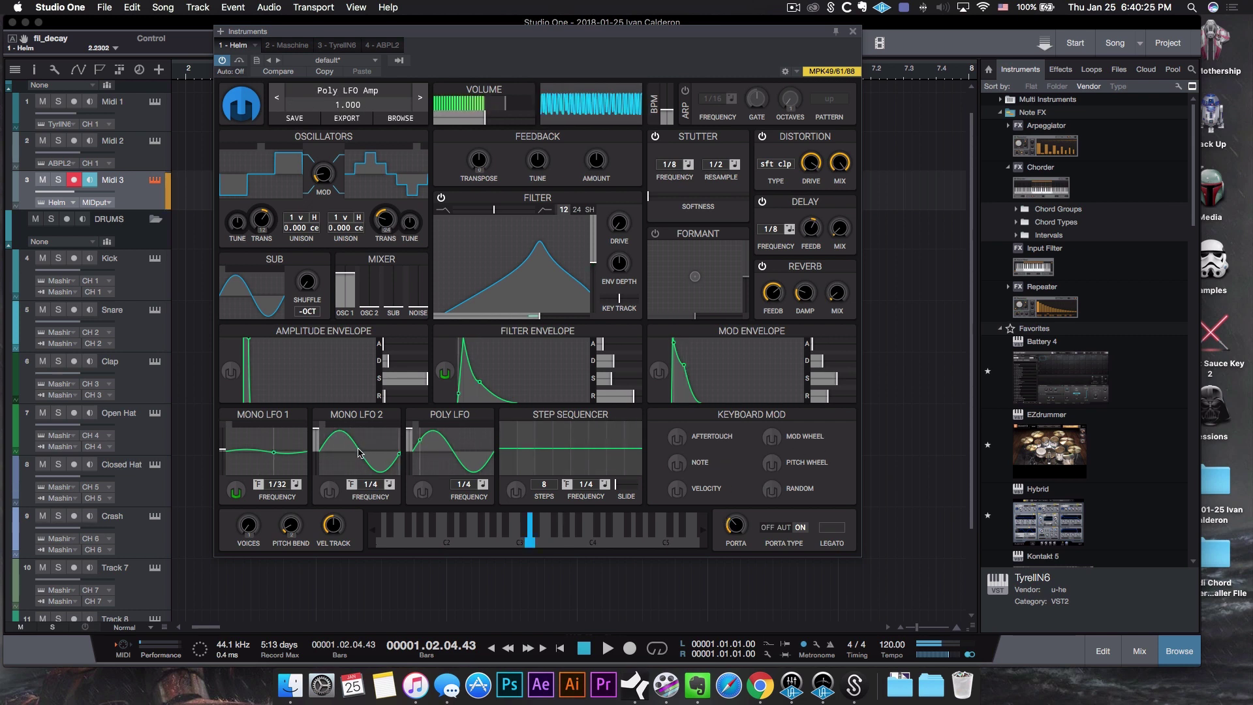
{"action": "left_click_drag", "start_coordinate": [248, 343], "coordinate": [308, 401]}
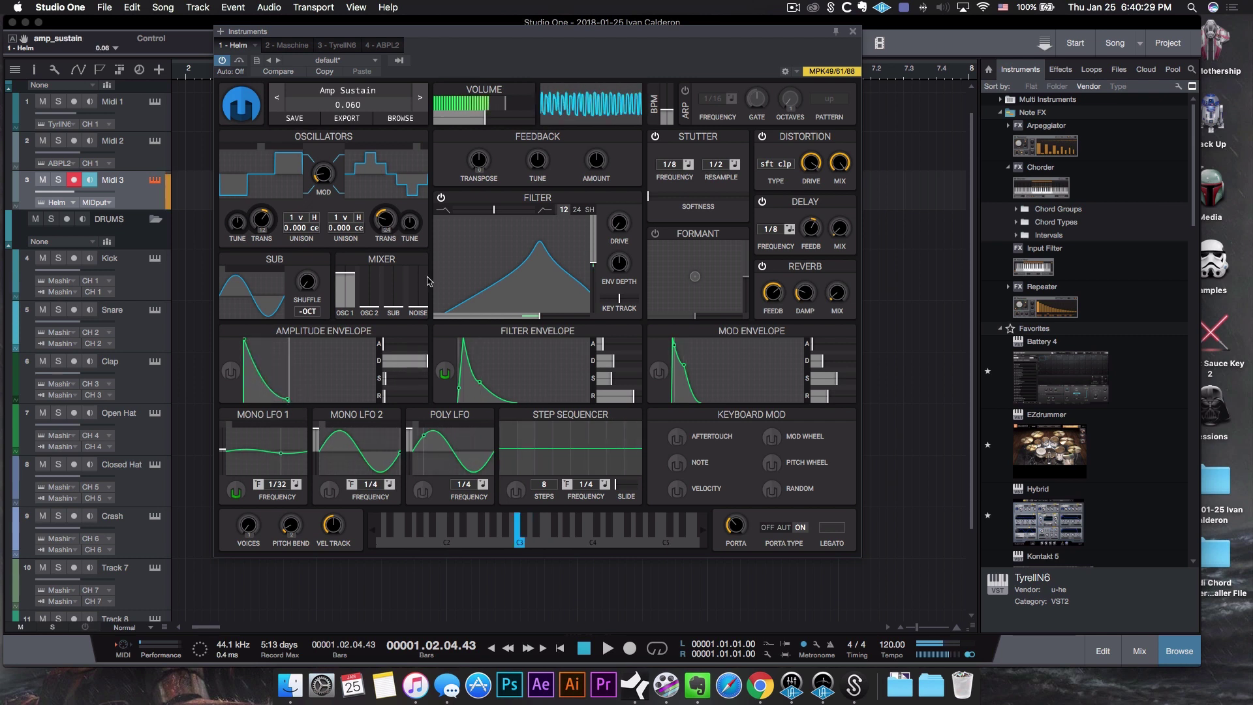
{"action": "left_click", "coordinate": [655, 137]}
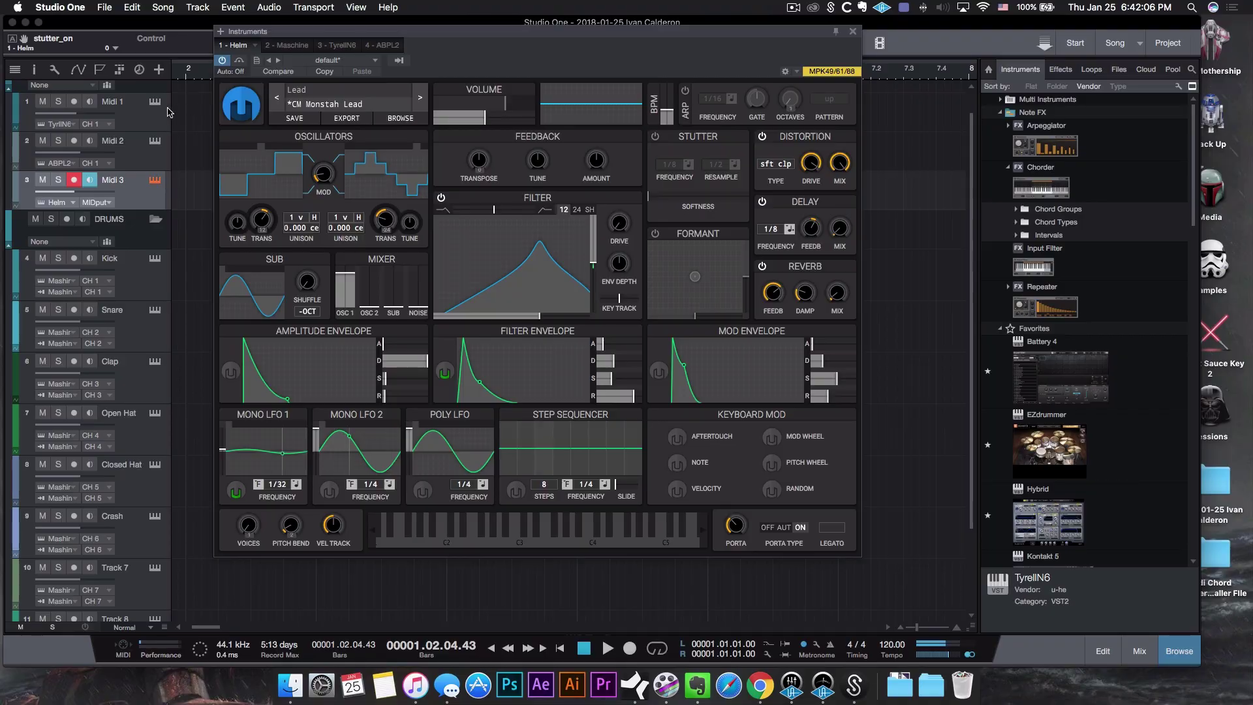
Bring up the instrument editors of the Midi 1, Midi 2 and Midi 3 tracks in turn to review the three plug-ins
{"action": "left_click", "coordinate": [161, 106]}
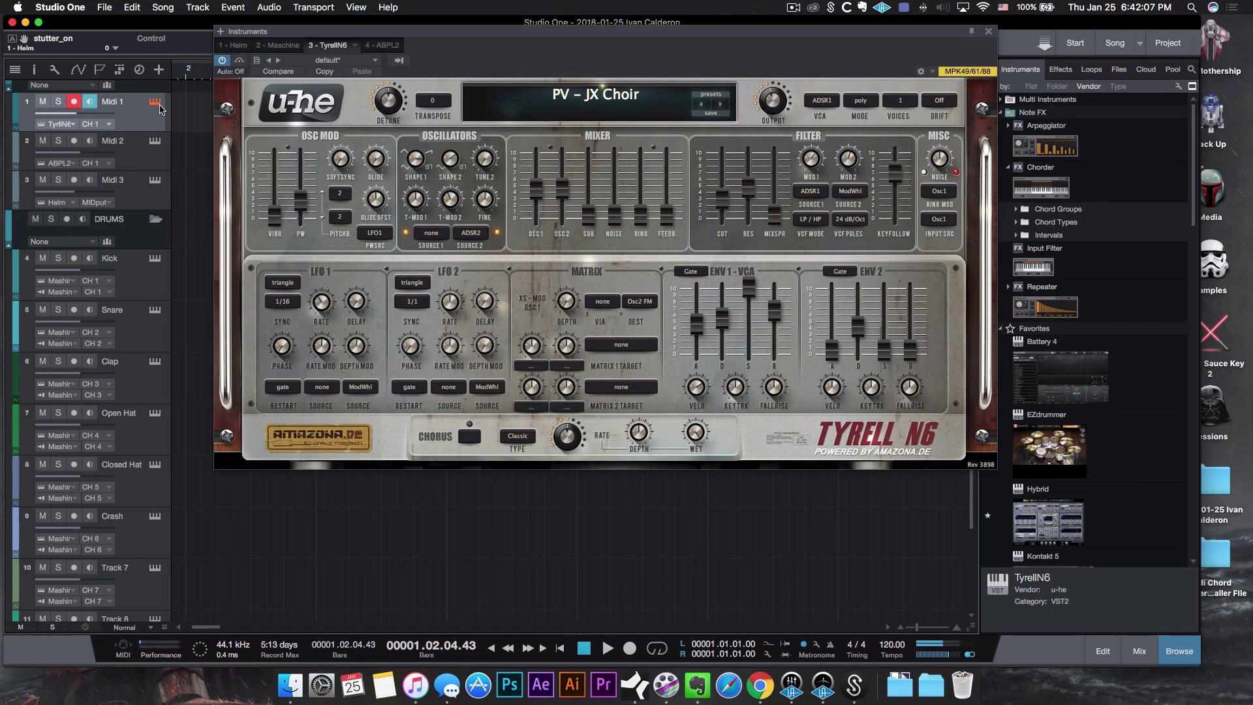
{"action": "left_click", "coordinate": [155, 143]}
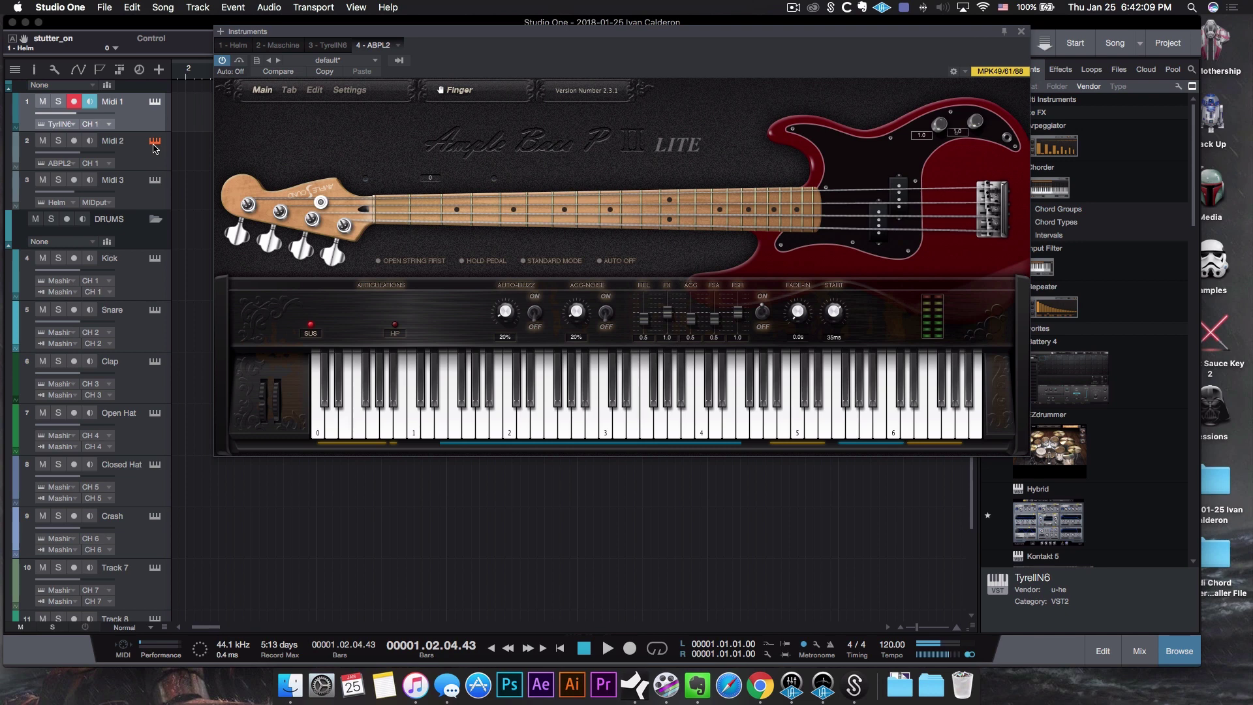
{"action": "left_click", "coordinate": [154, 181]}
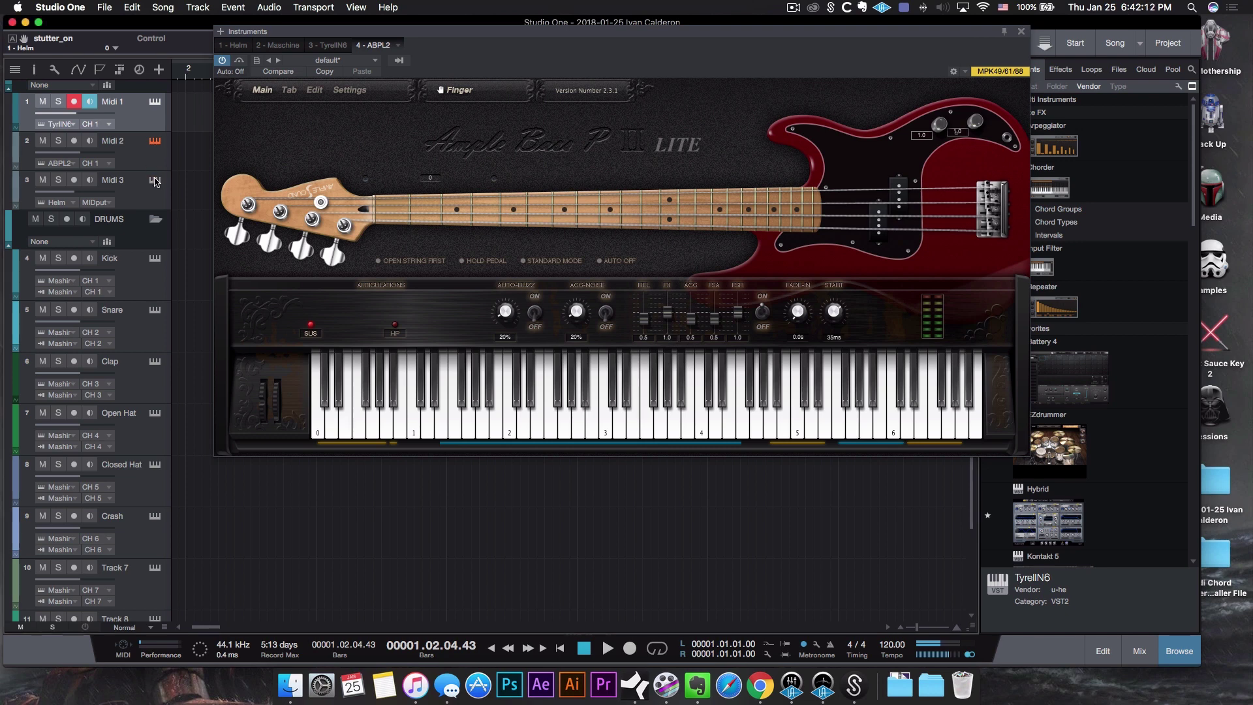